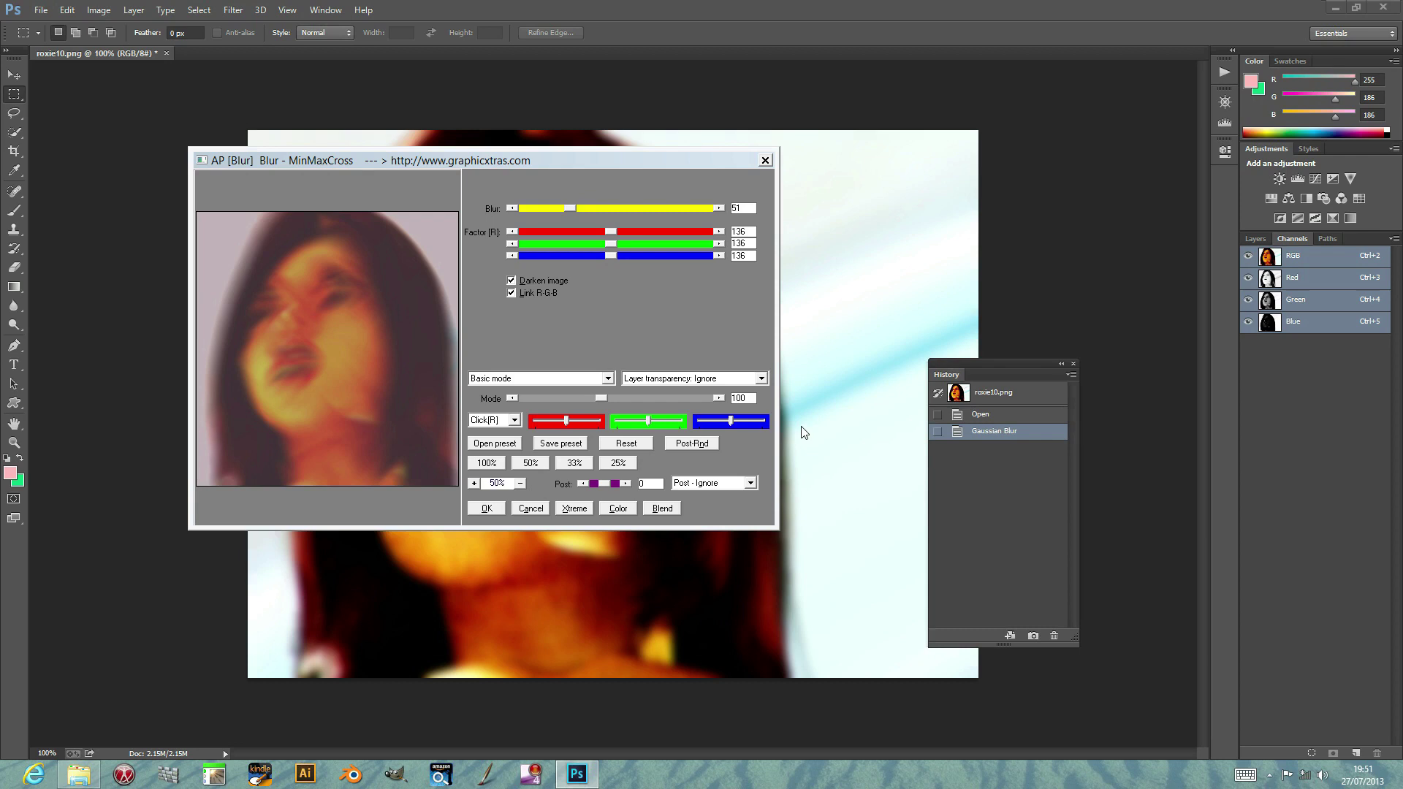
Switch off Darken image in the MinMaxCross filter, keeping Blur 51 and Factor 136.
{"action": "left_click", "coordinate": [510, 281]}
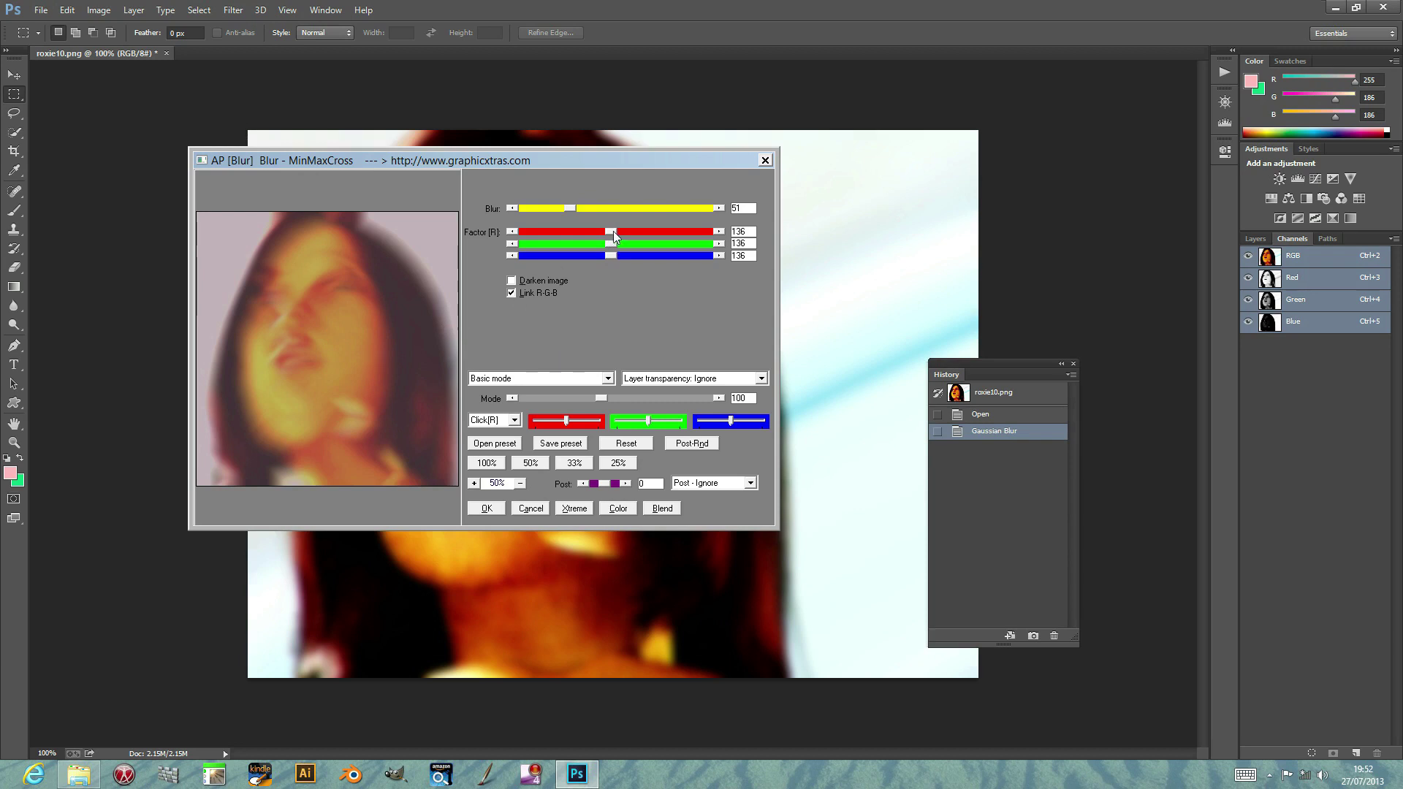
Raise all linked colour factors to 276, then unlink the R-G-B factors.
{"action": "left_click_drag", "start_coordinate": [612, 230], "coordinate": [626, 231]}
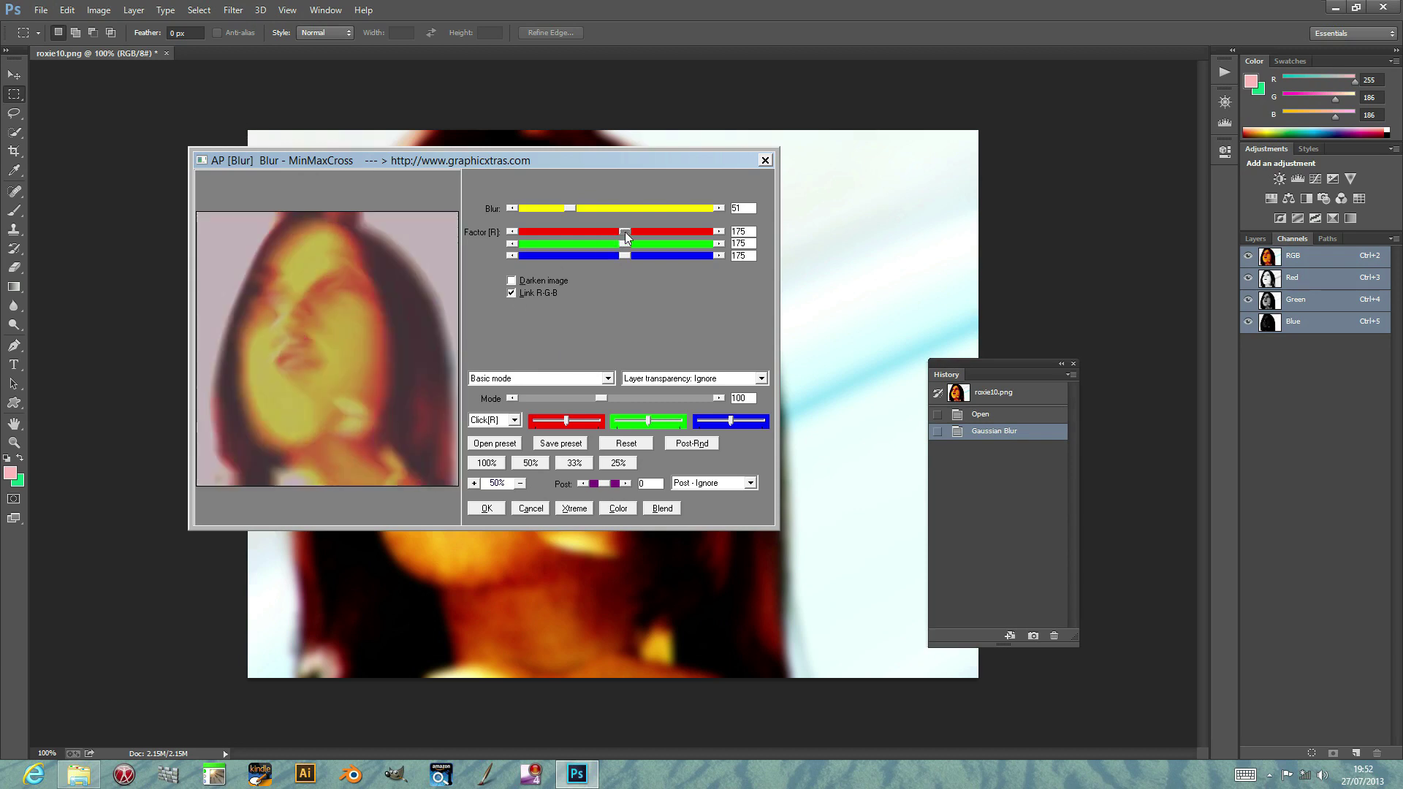
{"action": "left_click_drag", "start_coordinate": [625, 231], "coordinate": [660, 231]}
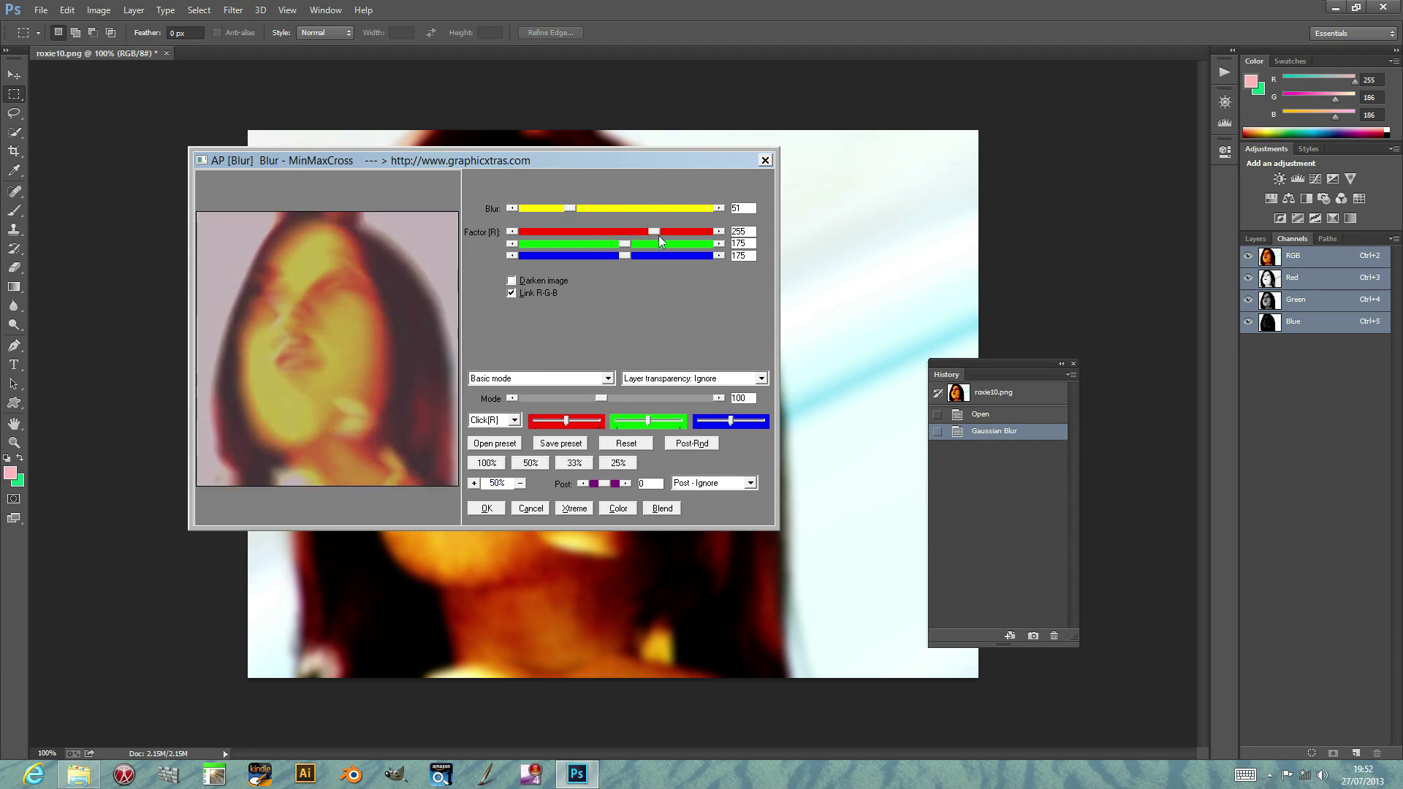
{"action": "left_click", "coordinate": [511, 293]}
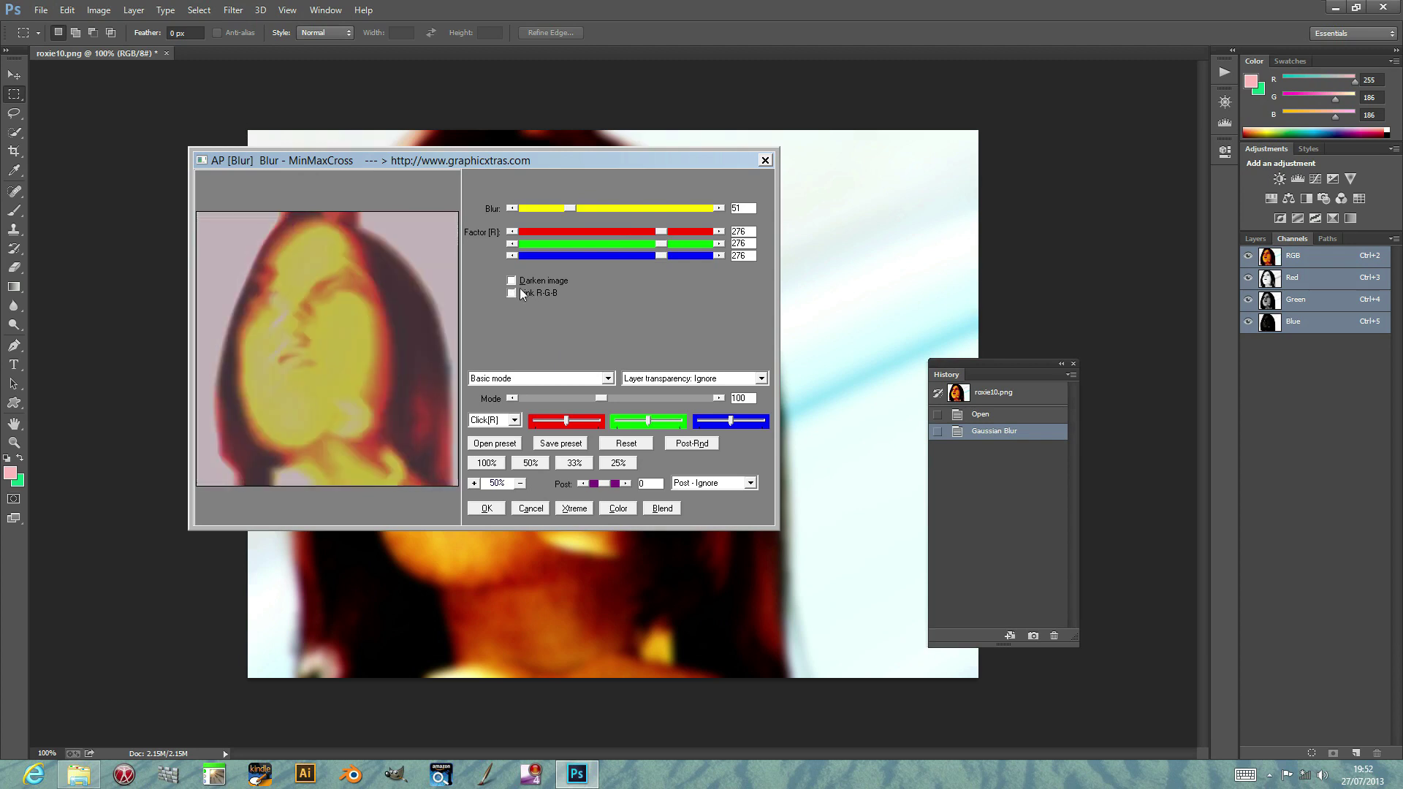
Lower the red factor to 85, reset the filter's defaults, then raise red to 249.
{"action": "left_click_drag", "start_coordinate": [662, 231], "coordinate": [613, 235]}
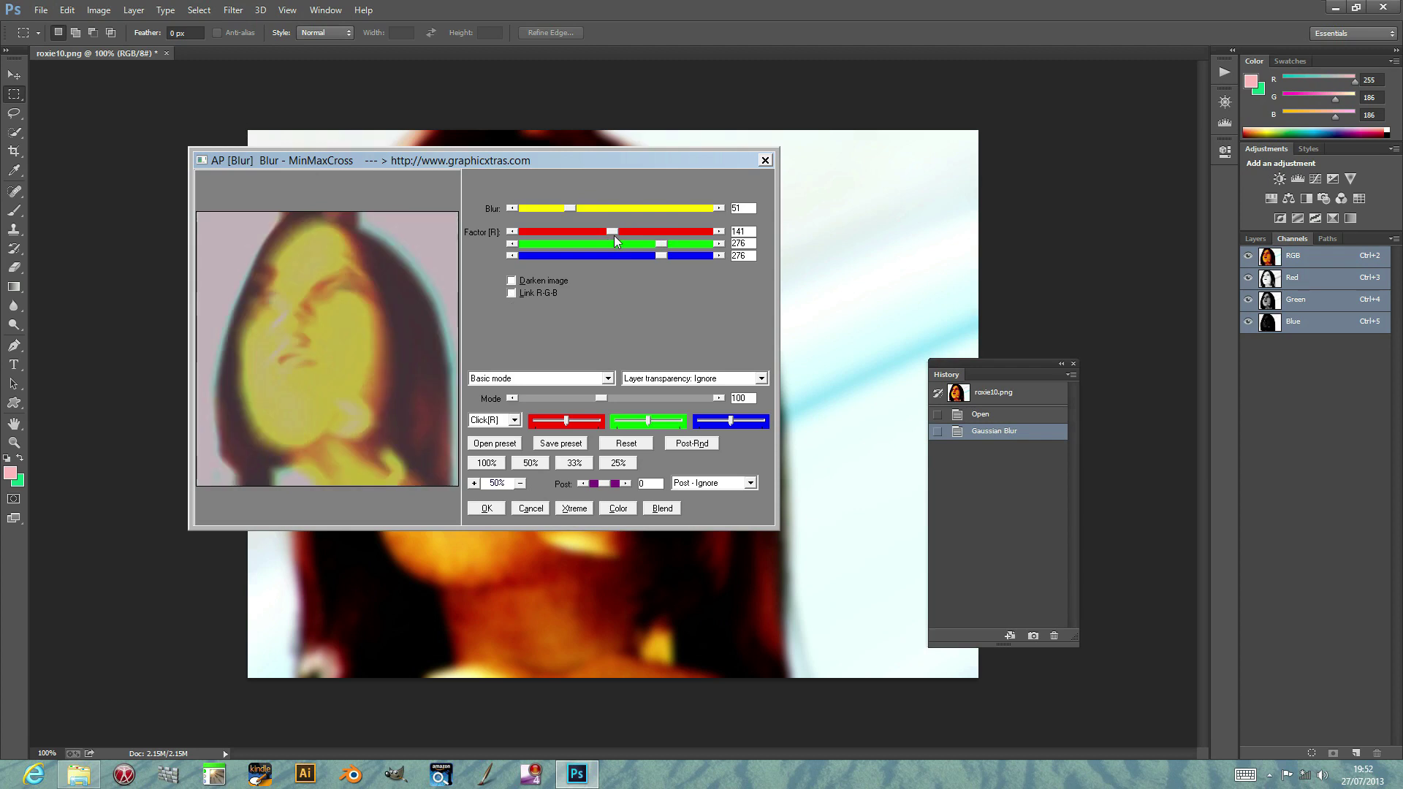
{"action": "left_click_drag", "start_coordinate": [612, 233], "coordinate": [591, 234]}
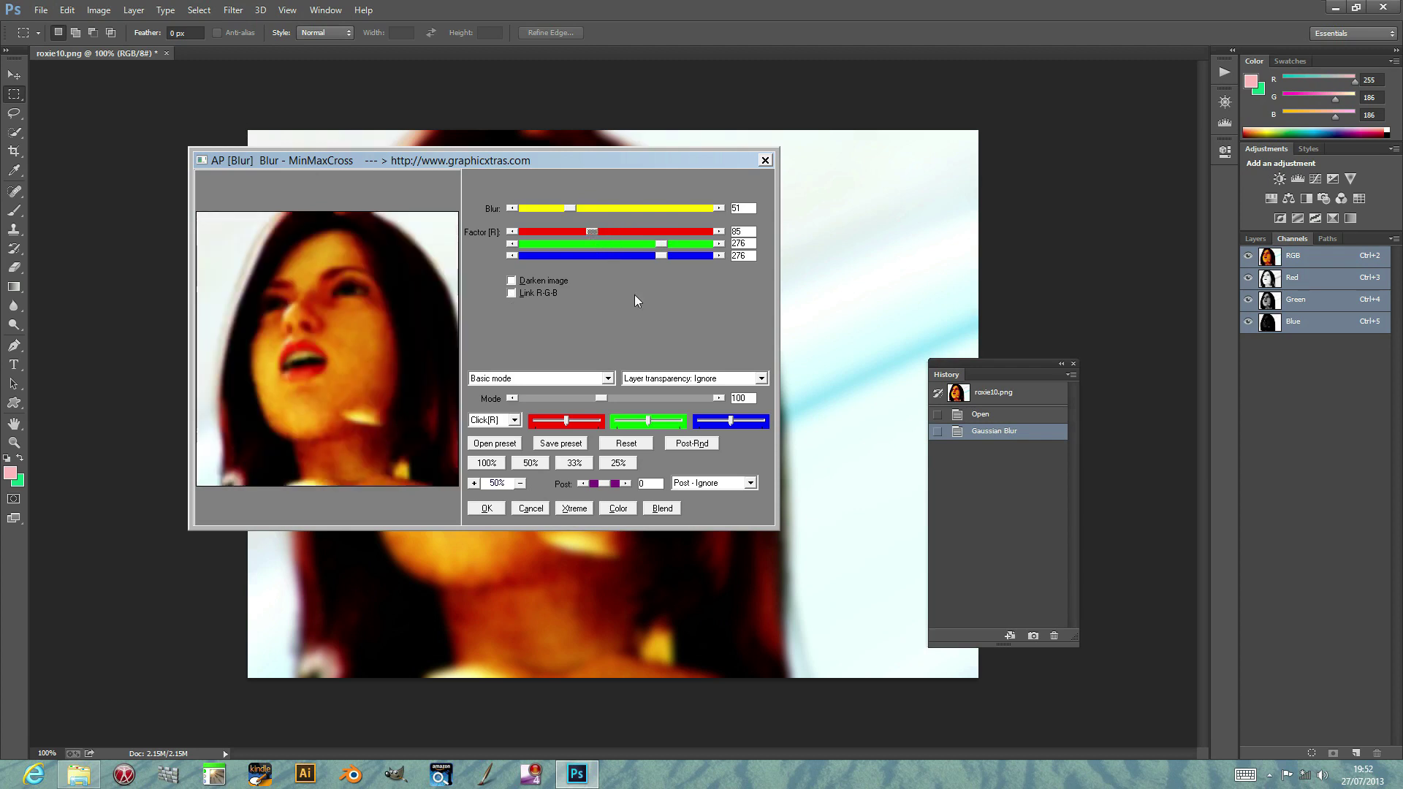
{"action": "left_click", "coordinate": [626, 444]}
{"action": "left_click_drag", "start_coordinate": [598, 231], "coordinate": [652, 231]}
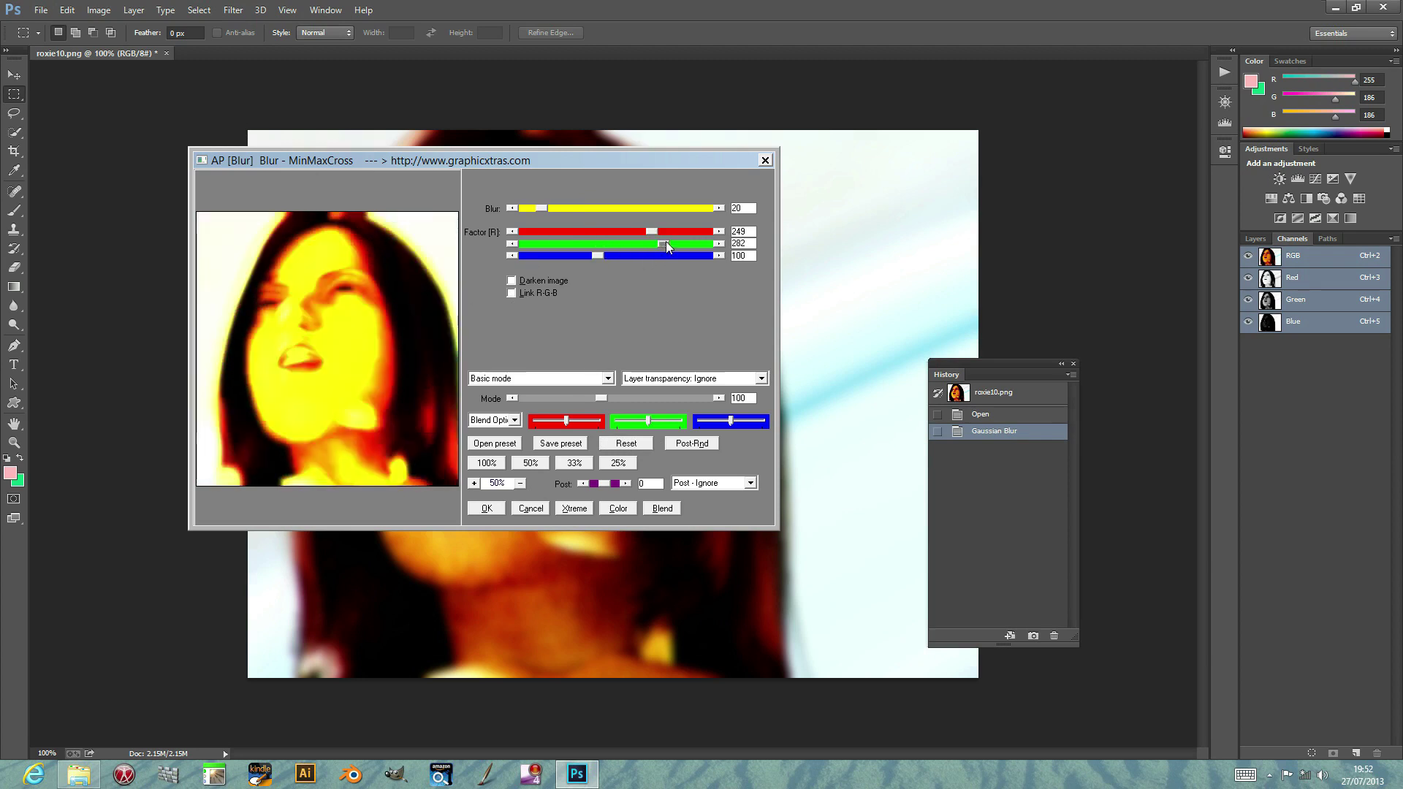
Set the colour factors to red 83, green 83 and blue 296.
{"action": "left_click_drag", "start_coordinate": [598, 255], "coordinate": [671, 256]}
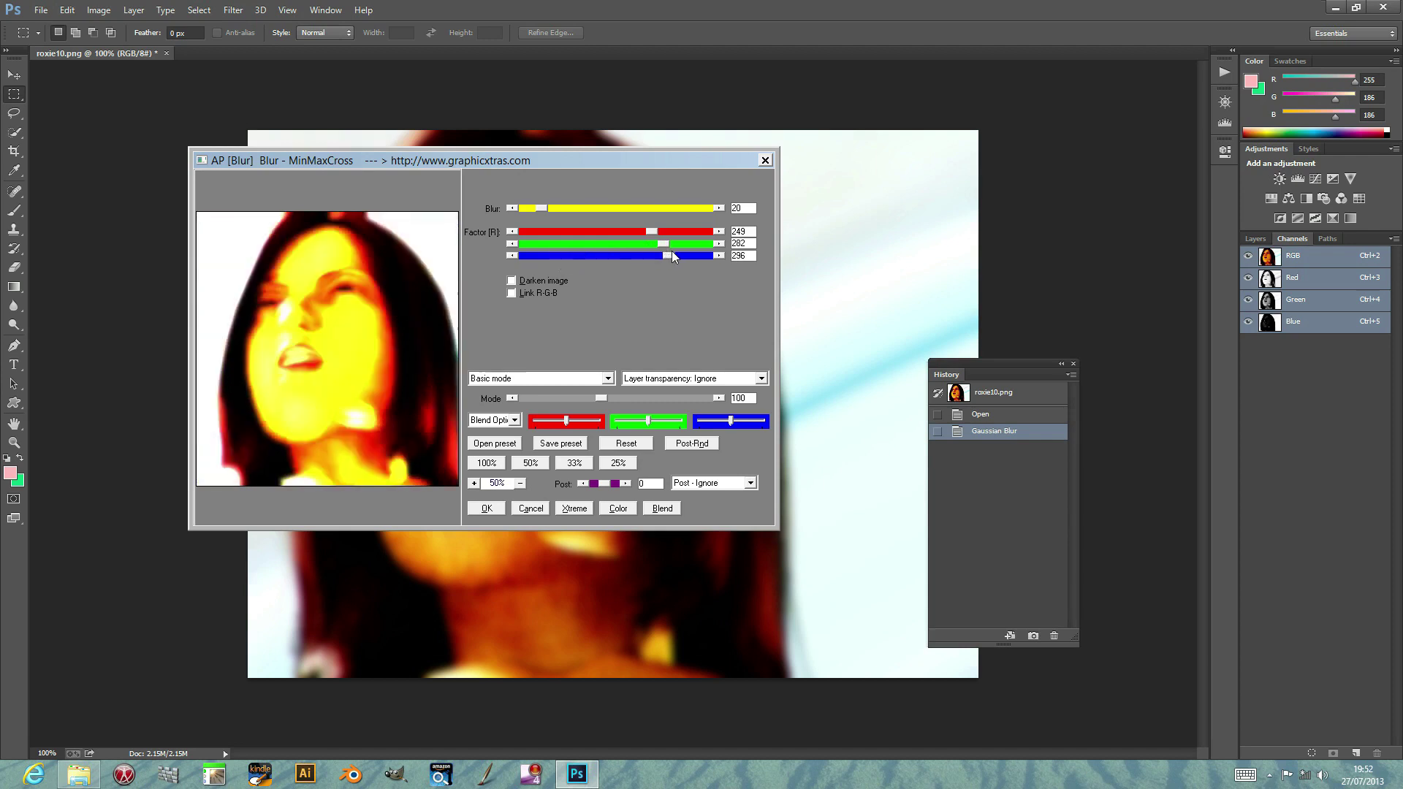
{"action": "left_click", "coordinate": [626, 245]}
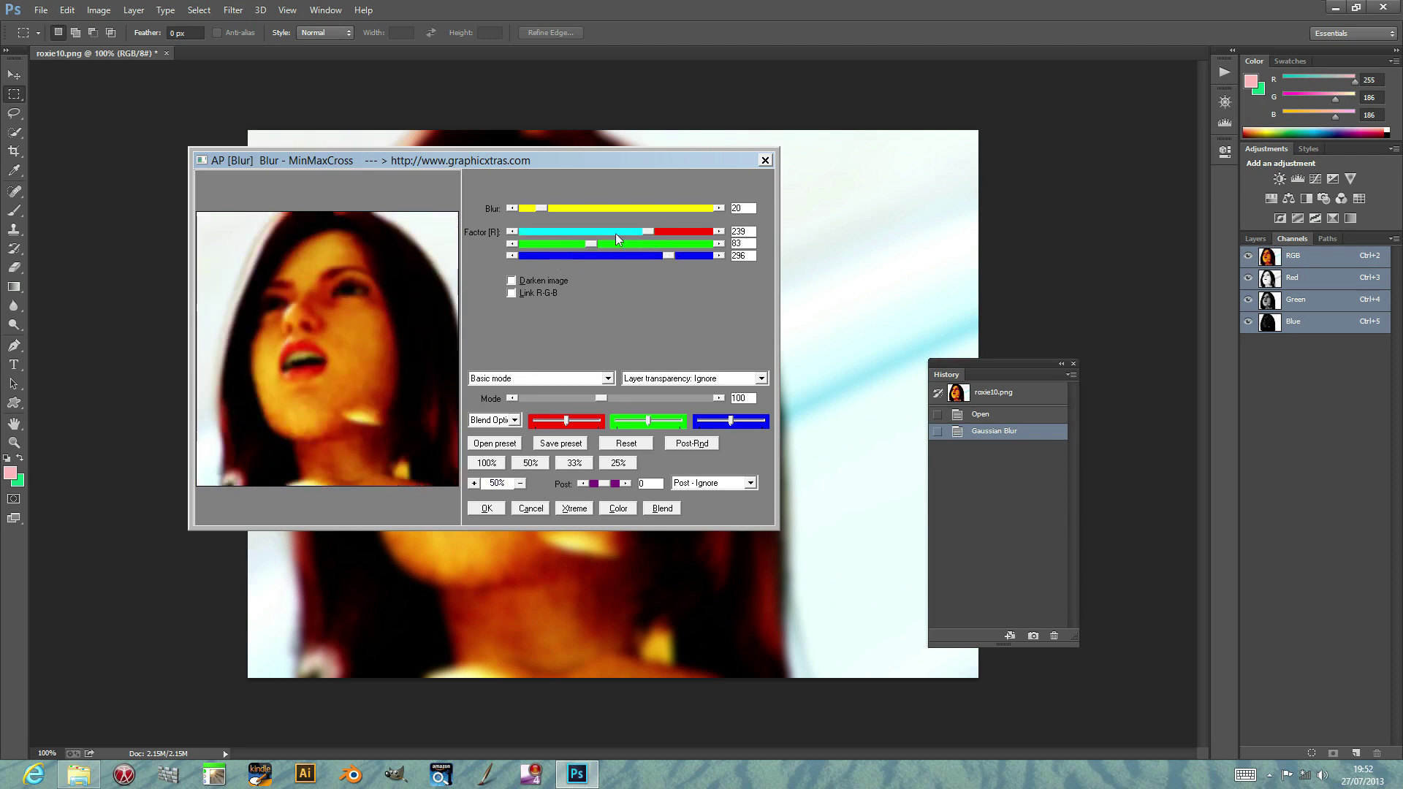
{"action": "left_click", "coordinate": [629, 230]}
{"action": "left_click_drag", "start_coordinate": [629, 230], "coordinate": [612, 230]}
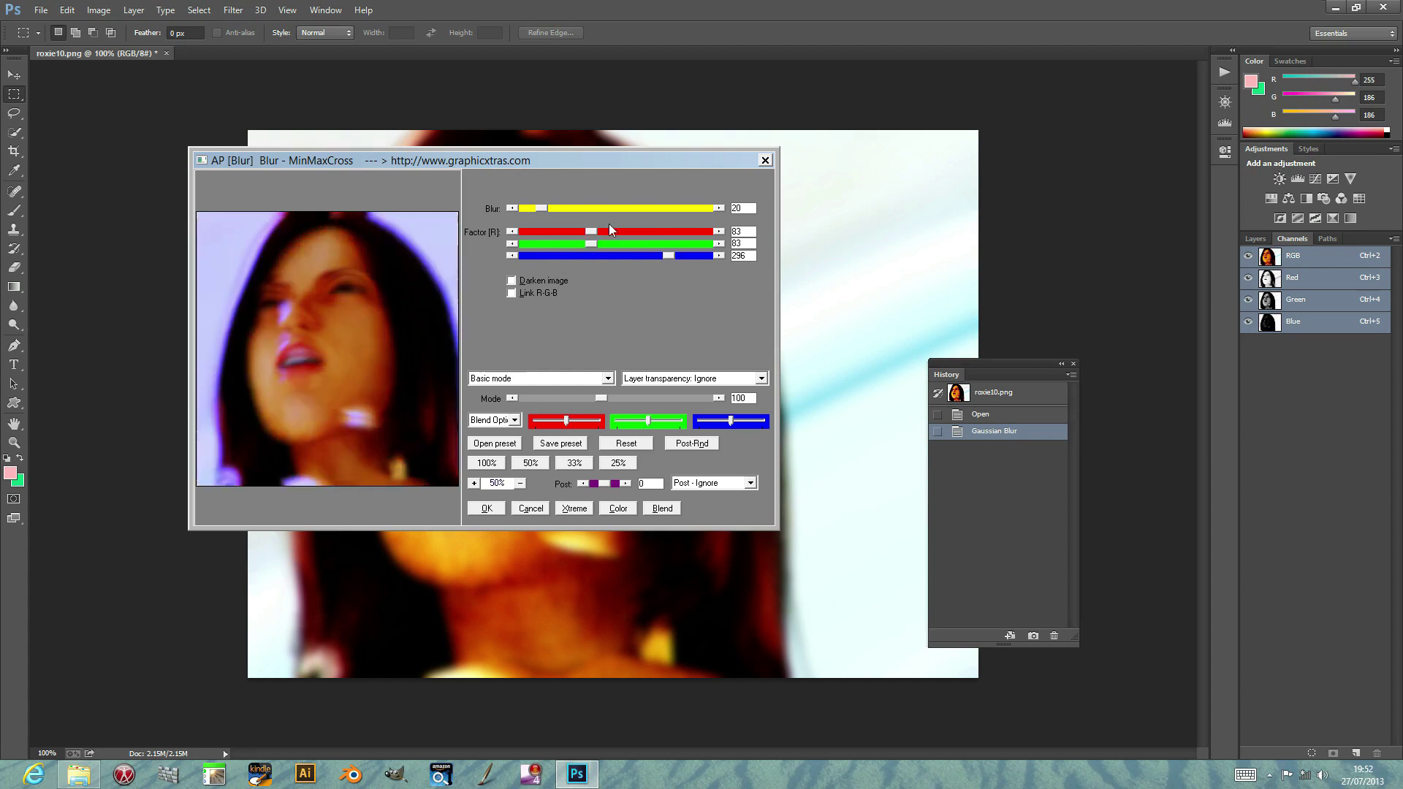
Increase Blur to 93 and turn Darken image back on.
{"action": "left_click_drag", "start_coordinate": [540, 209], "coordinate": [608, 208]}
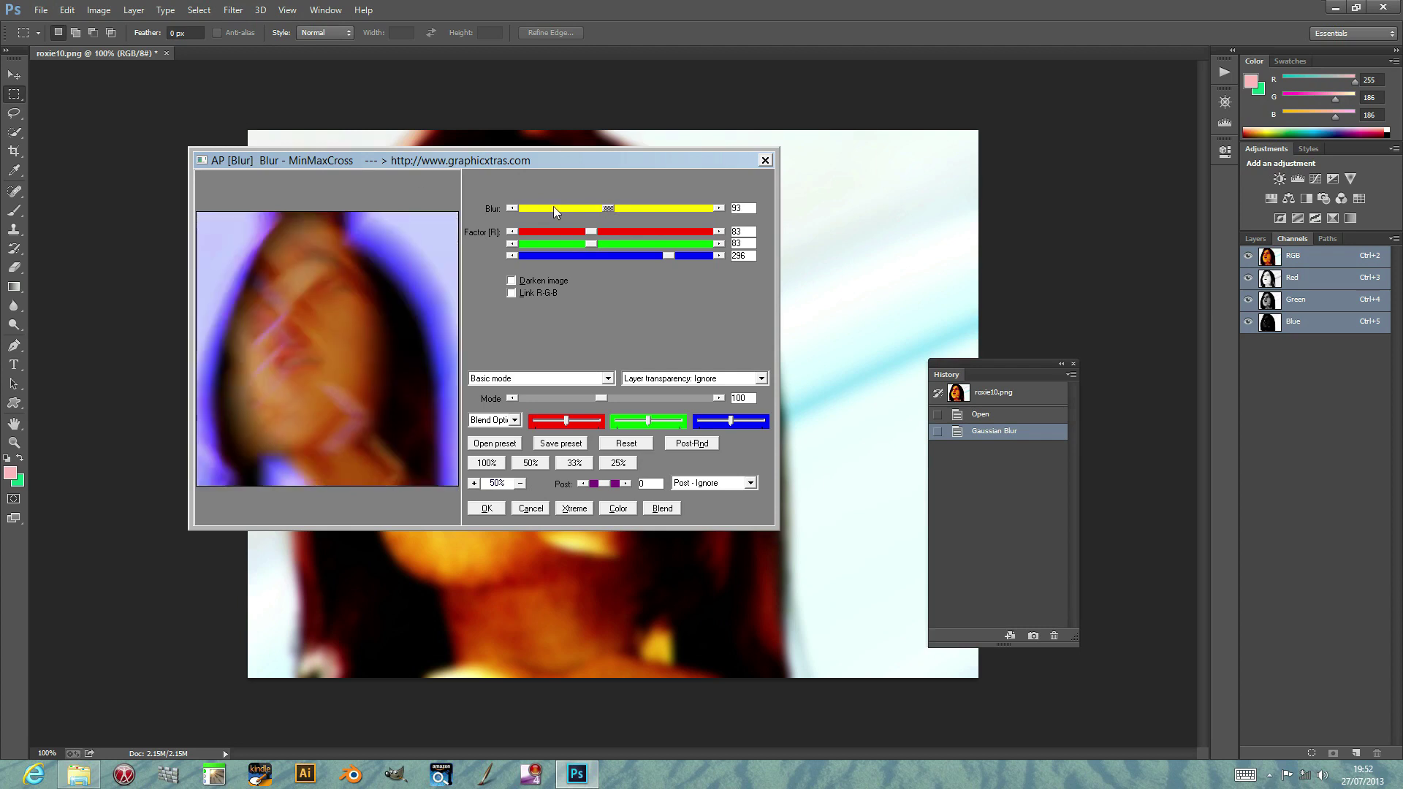
{"action": "left_click", "coordinate": [512, 281]}
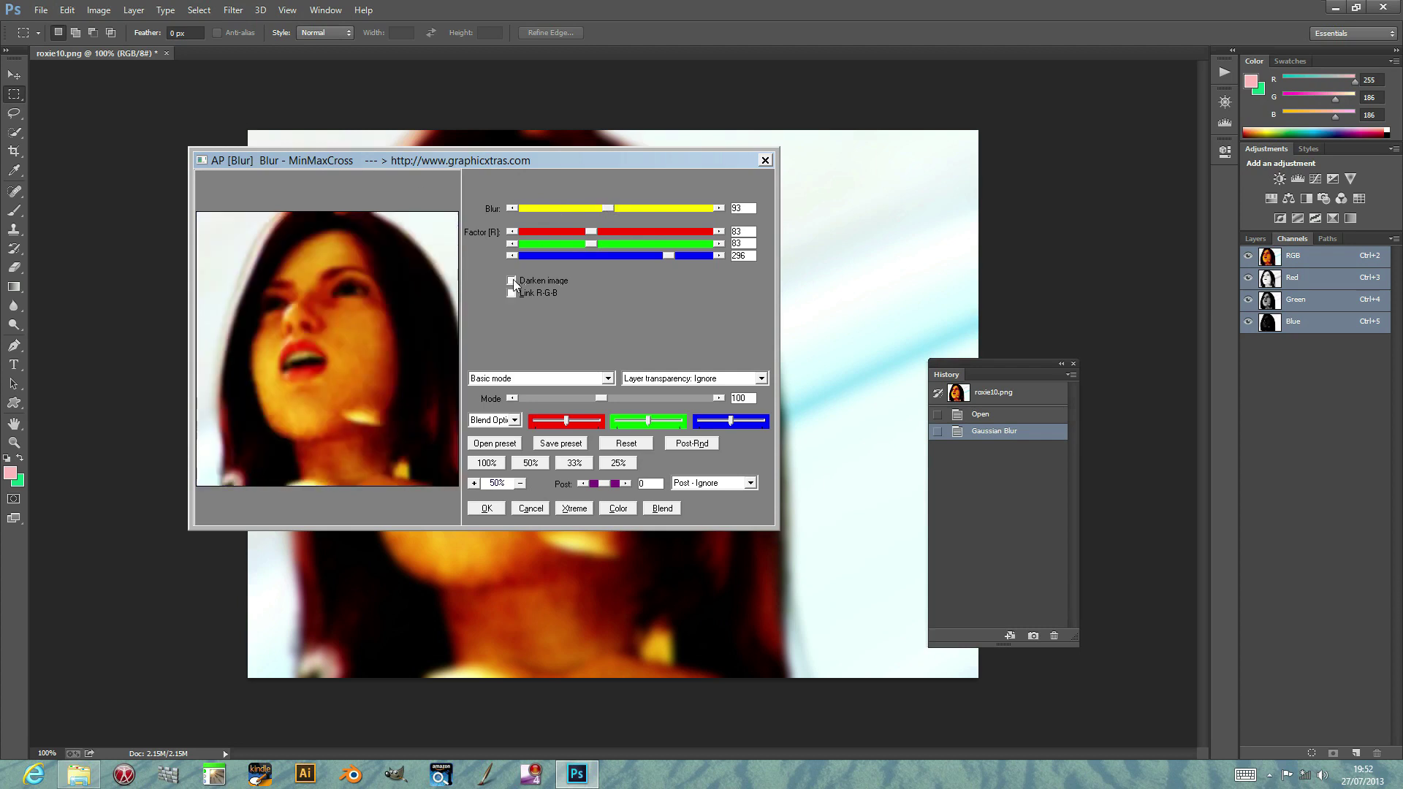
{"action": "left_click", "coordinate": [518, 282]}
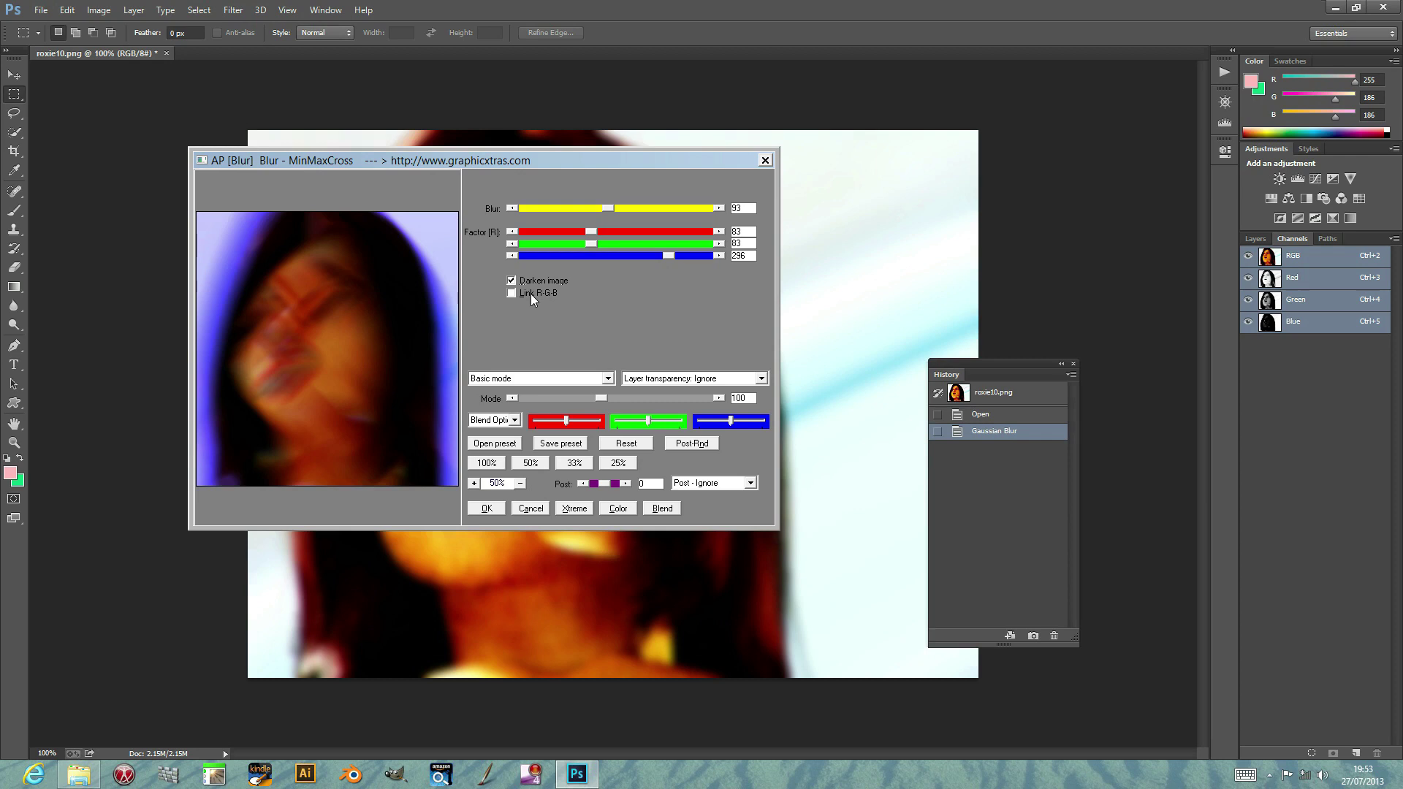
Apply the Zapped blend option to the preview.
{"action": "left_click", "coordinate": [513, 420]}
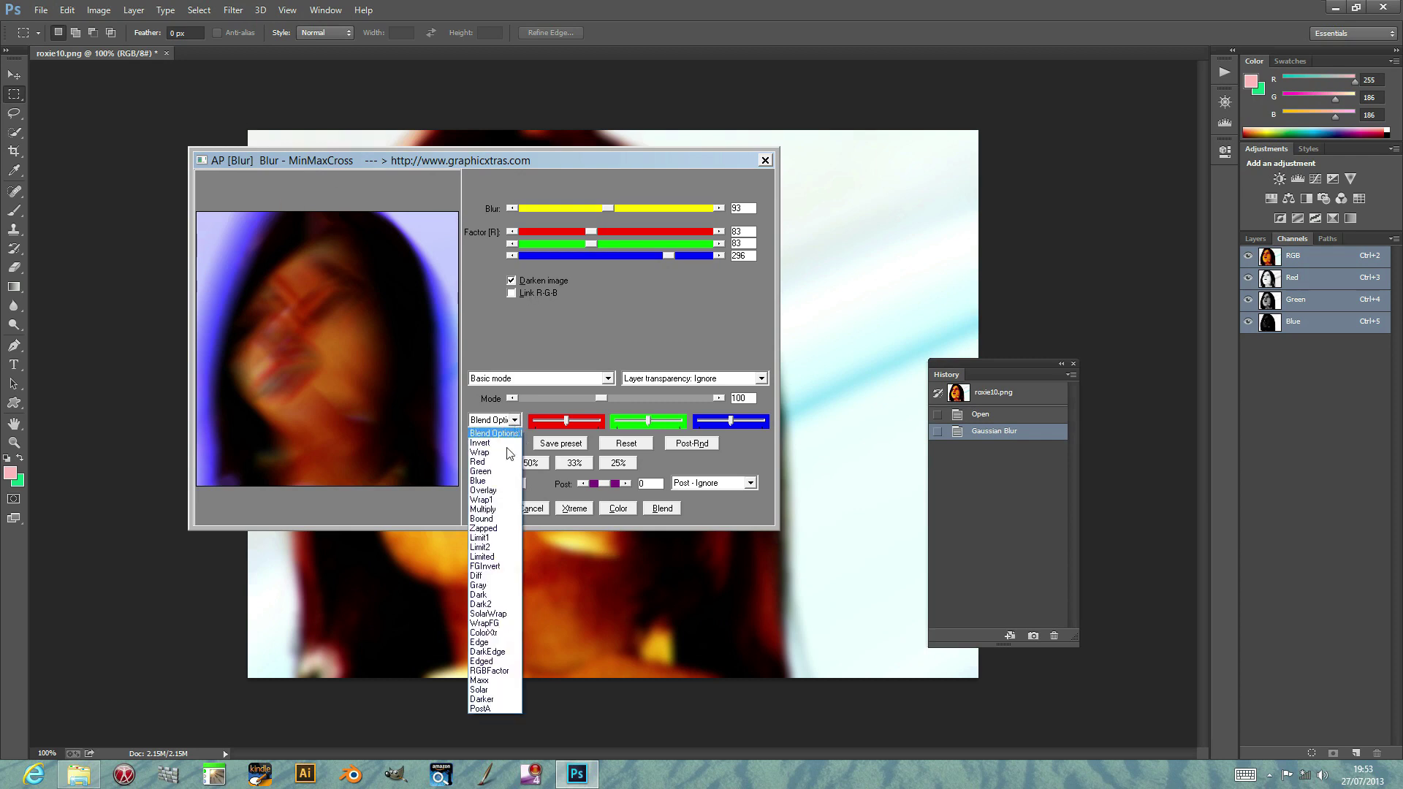
{"action": "left_click", "coordinate": [497, 529]}
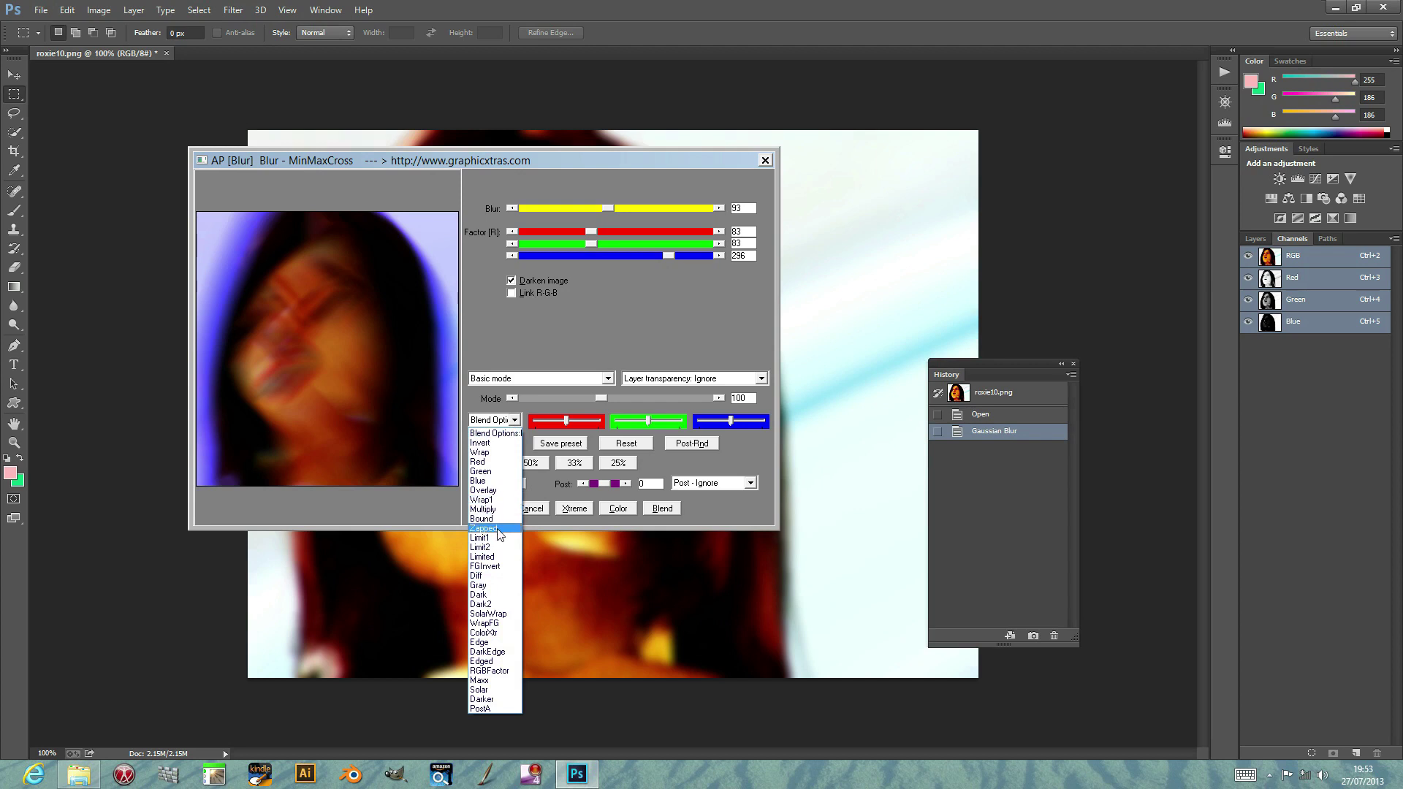
{"action": "left_click", "coordinate": [499, 533]}
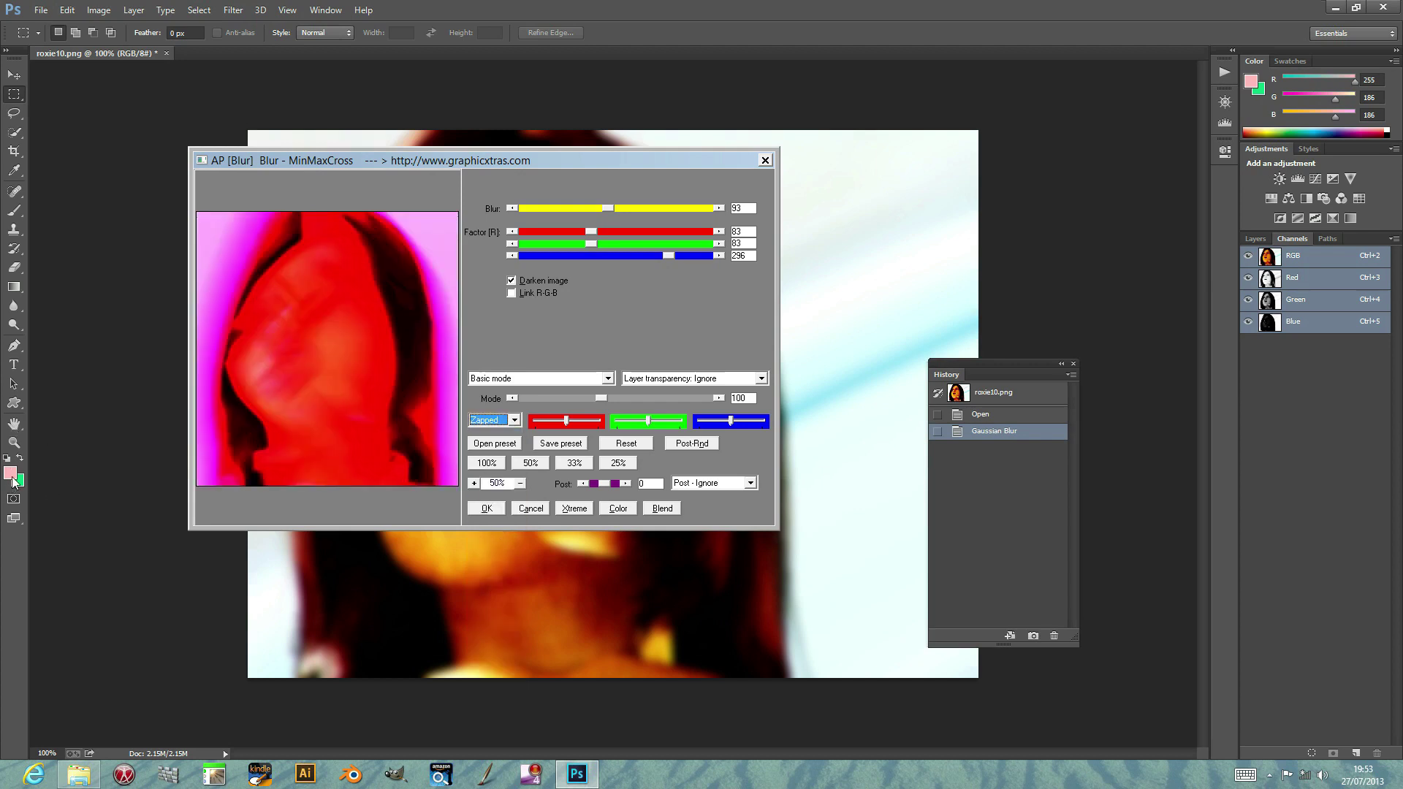
Switch the blend option to WrapFG and turn off Darken image.
{"action": "left_click", "coordinate": [514, 421]}
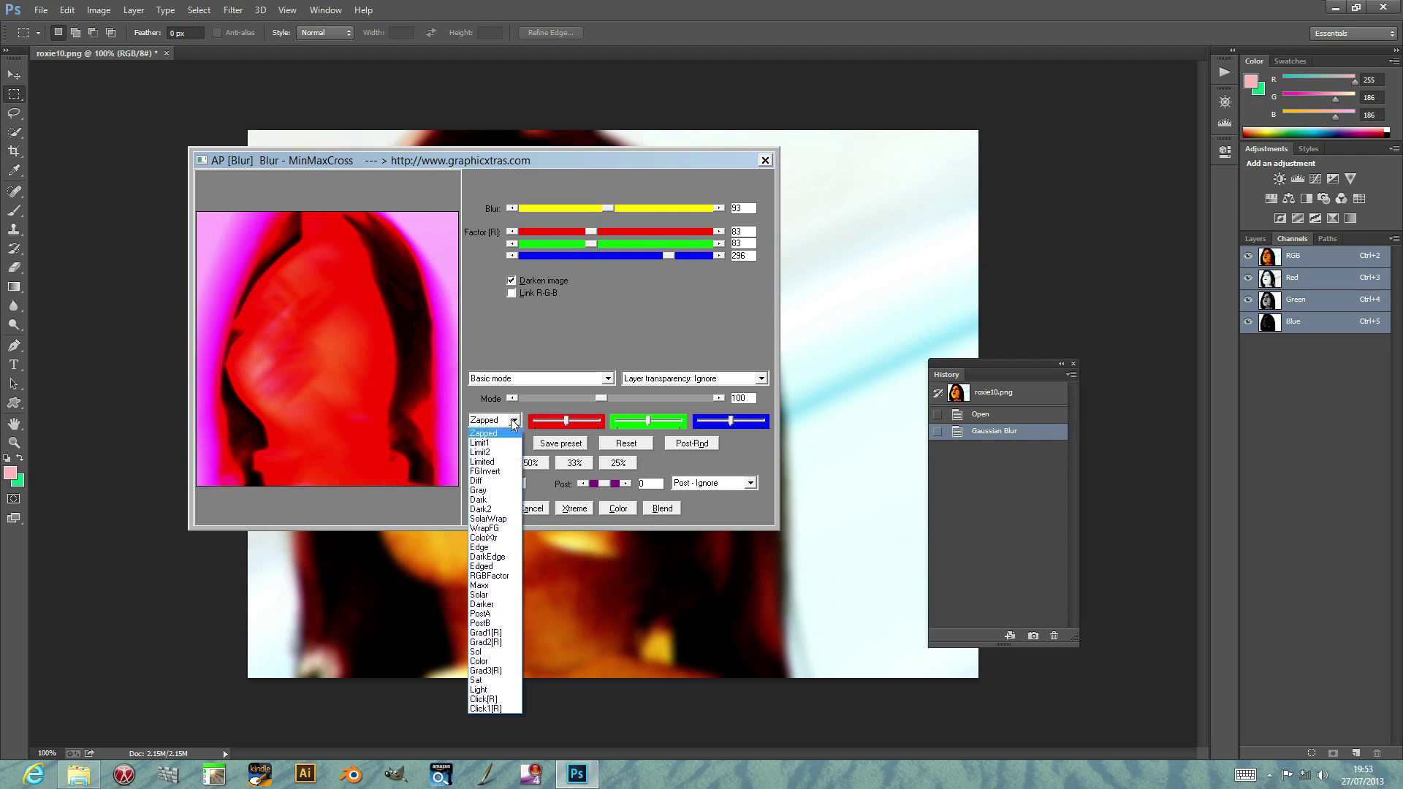
{"action": "left_click", "coordinate": [496, 536]}
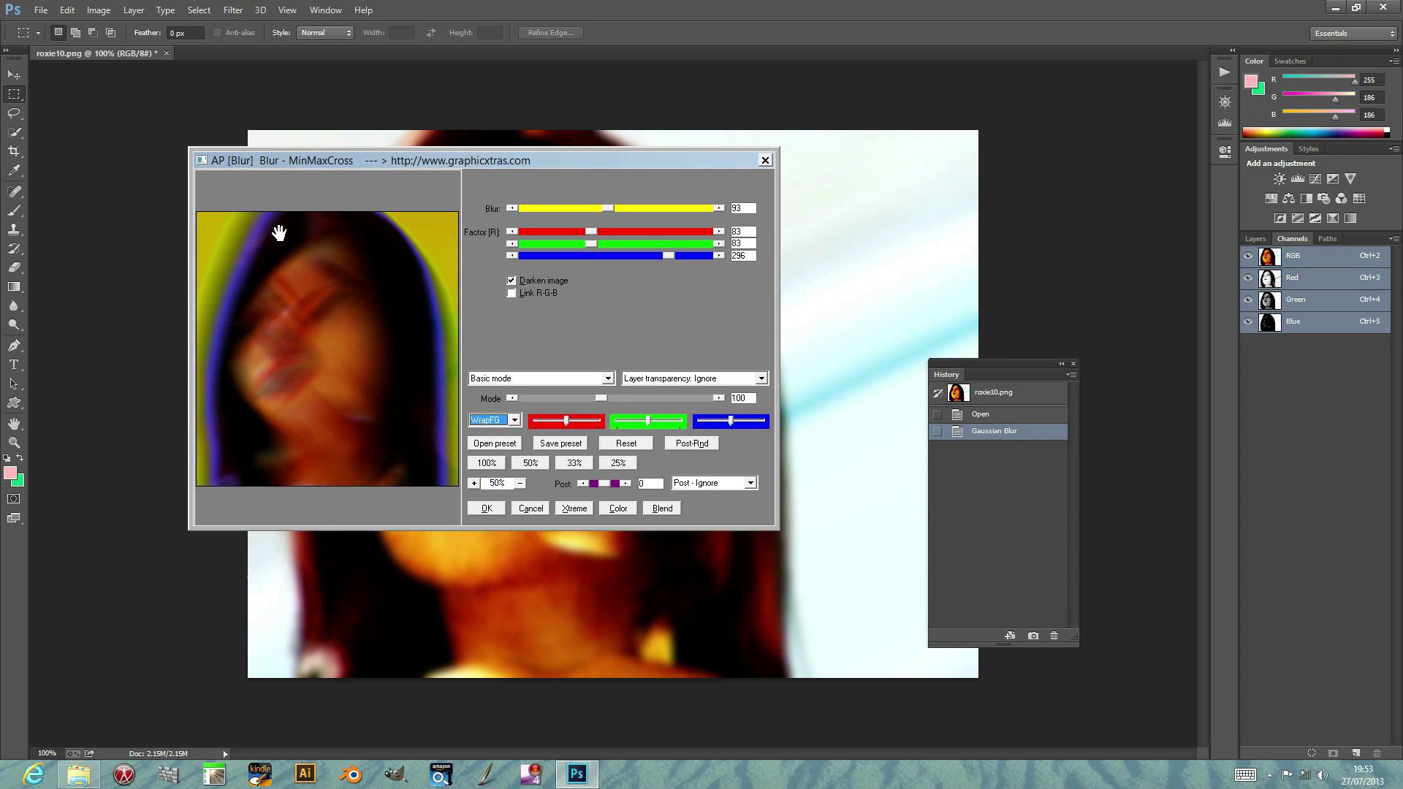
{"action": "left_click", "coordinate": [511, 281]}
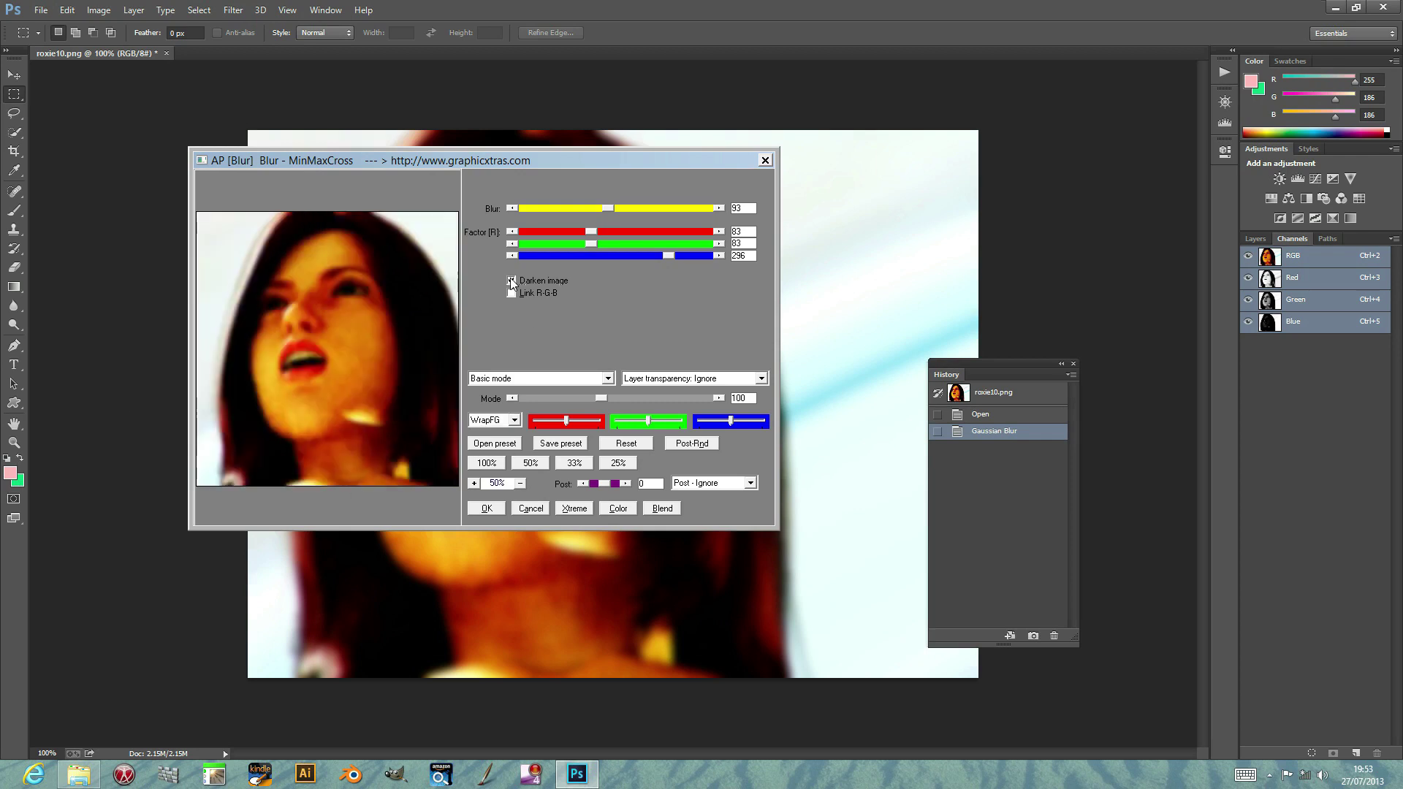
{"action": "left_click", "coordinate": [502, 420]}
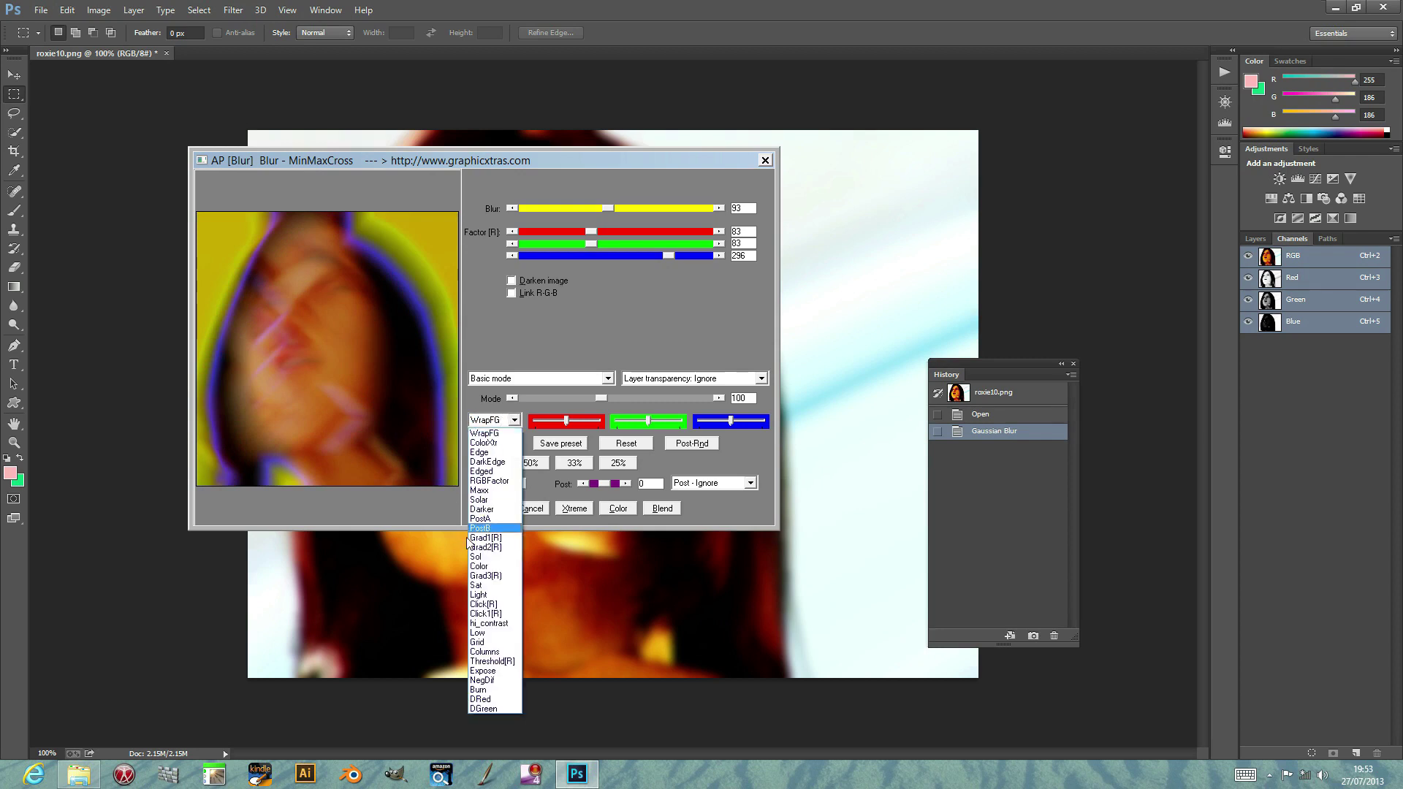
Keep Grad1[R], sample a factor colour from the preview, and centre the ring gradient on the portrait.
{"action": "scroll", "coordinate": [476, 546], "scroll_direction": "down", "scroll_amount": 4}
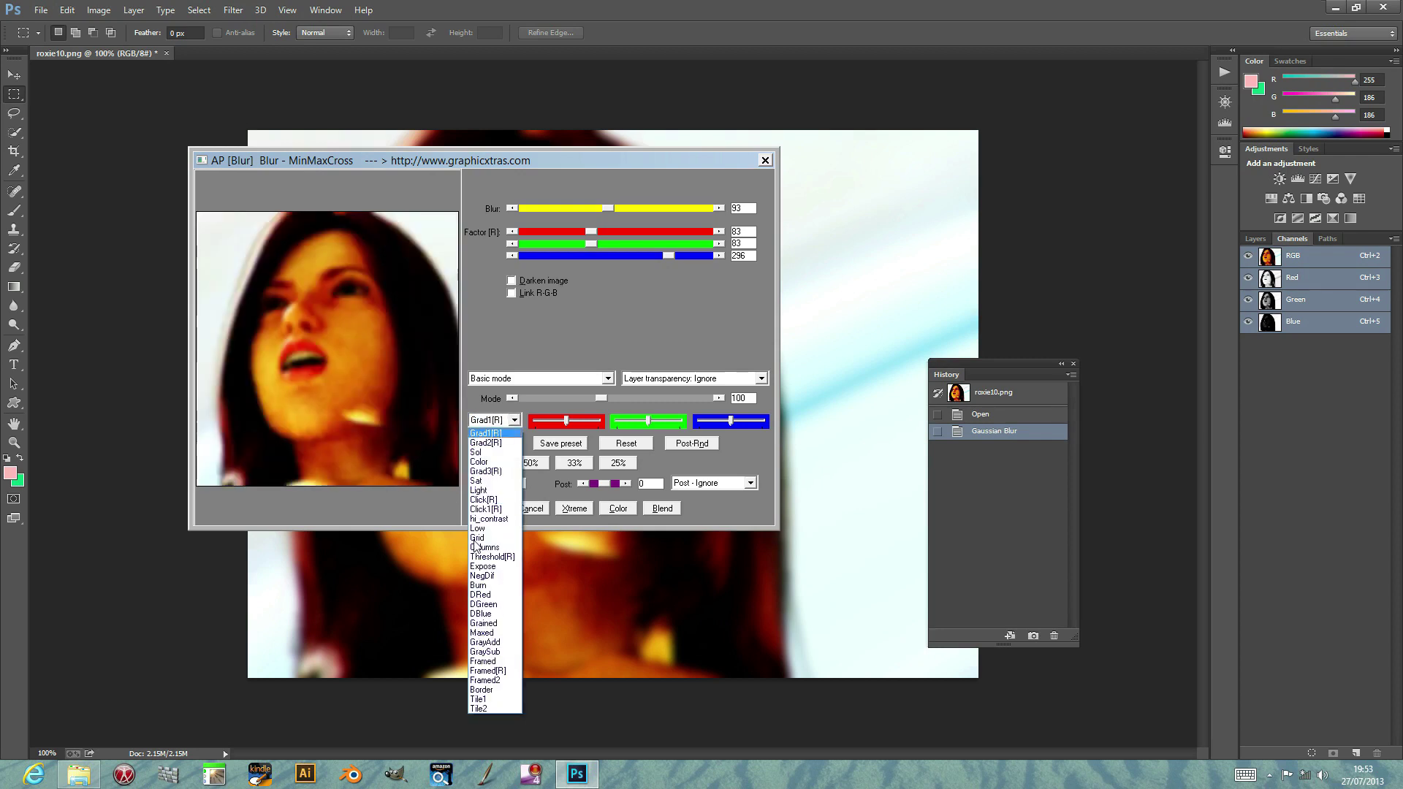
{"action": "key", "text": "Return"}
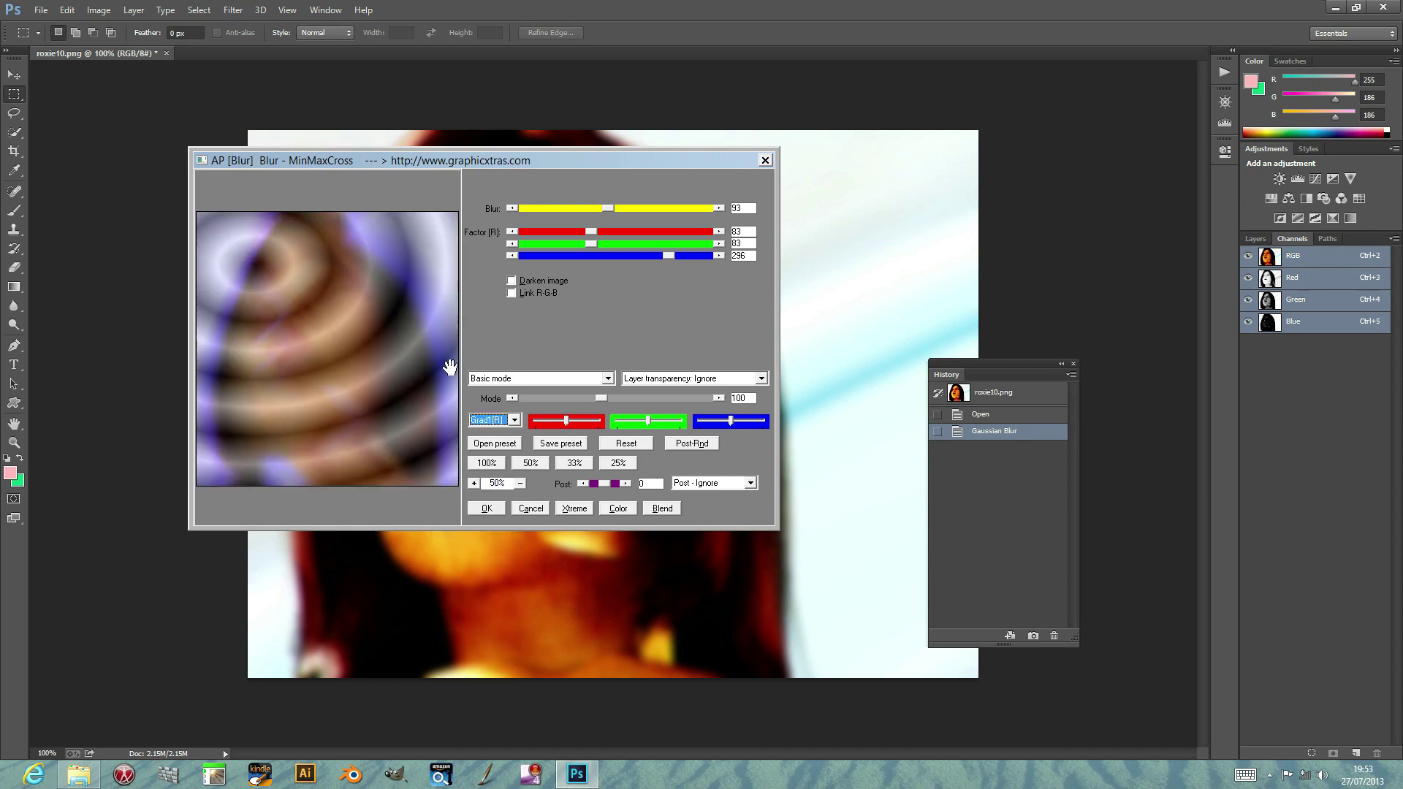
{"action": "left_click", "coordinate": [398, 369]}
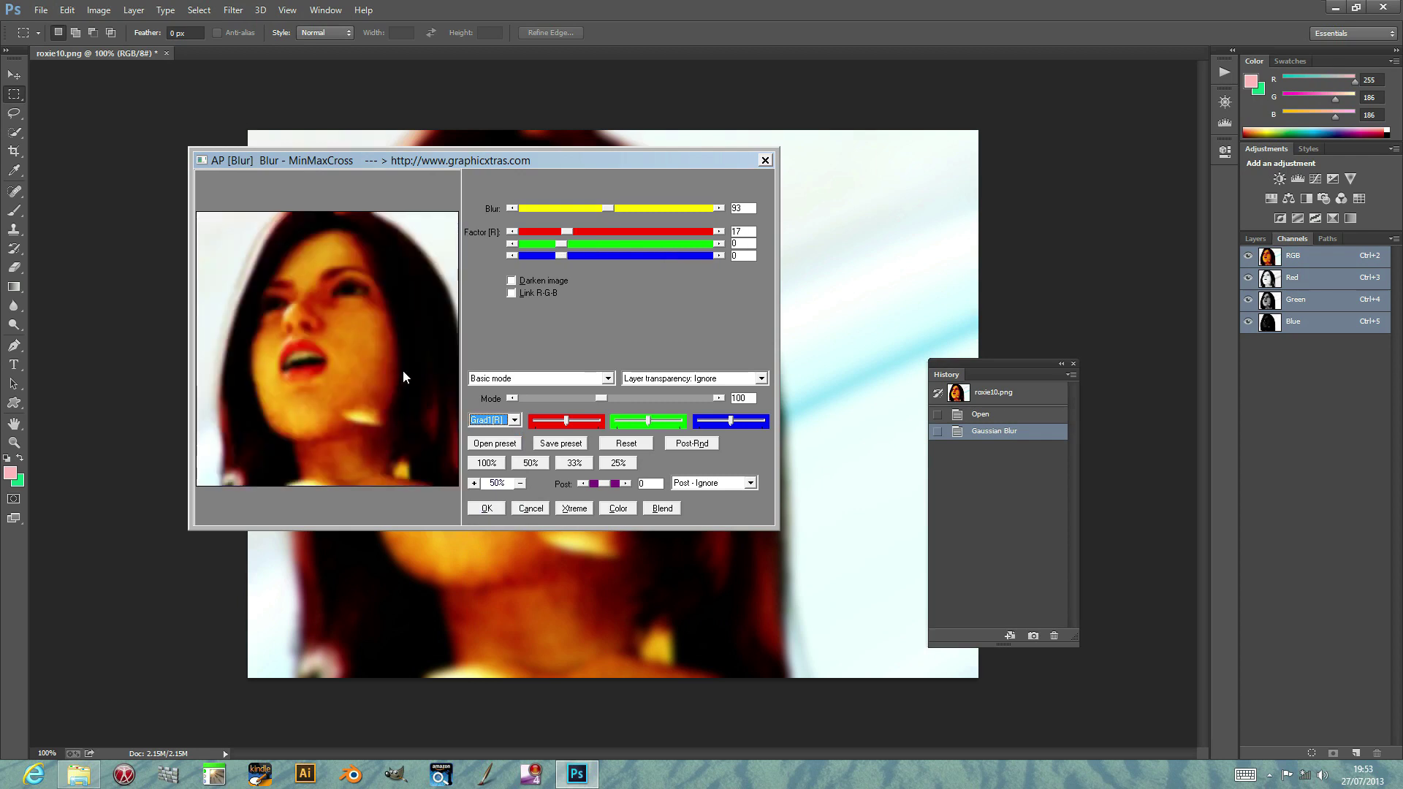
{"action": "left_click", "coordinate": [406, 375]}
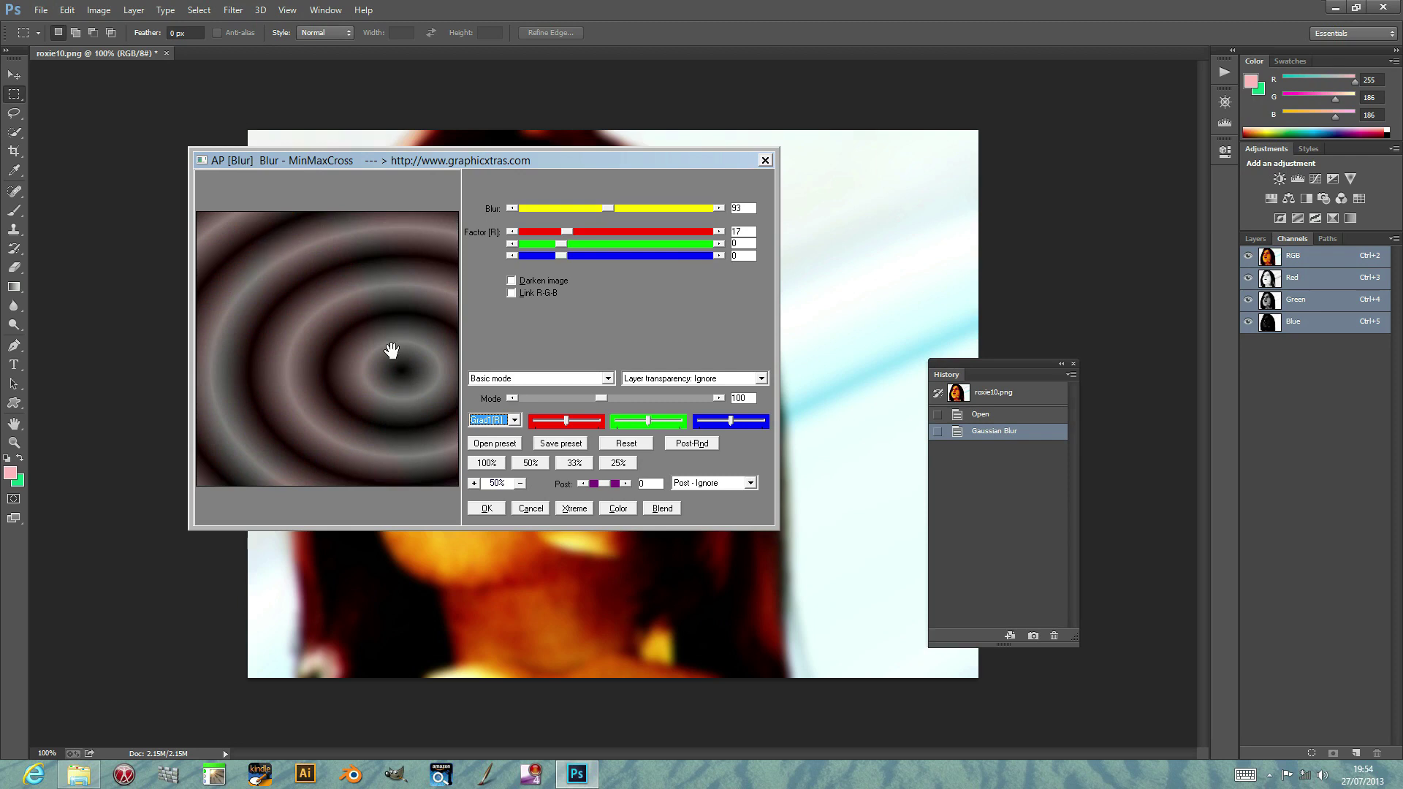
{"action": "left_click", "coordinate": [481, 421]}
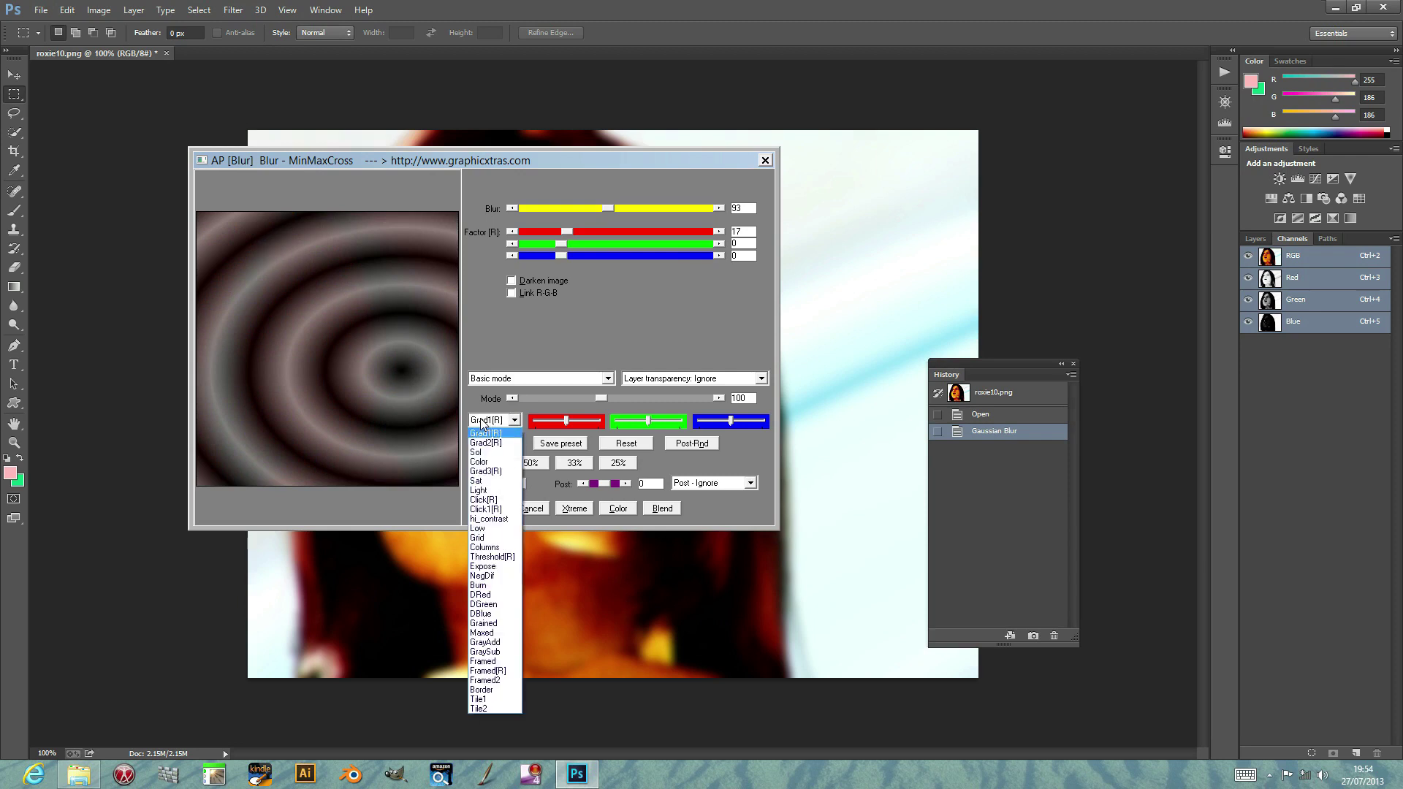
Try the Grad3[R] blend option, then switch to Click[R].
{"action": "left_click", "coordinate": [496, 471]}
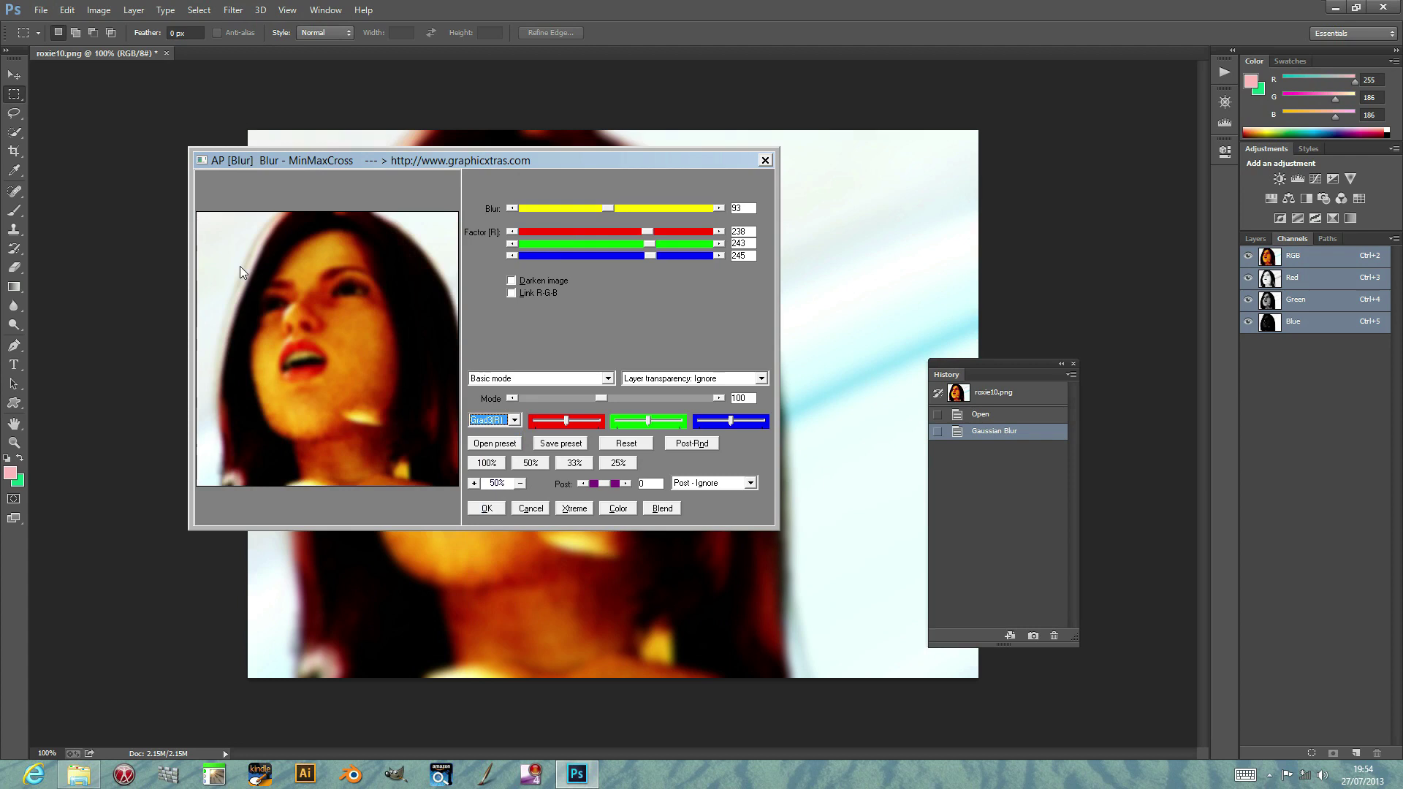
{"action": "left_click", "coordinate": [515, 421]}
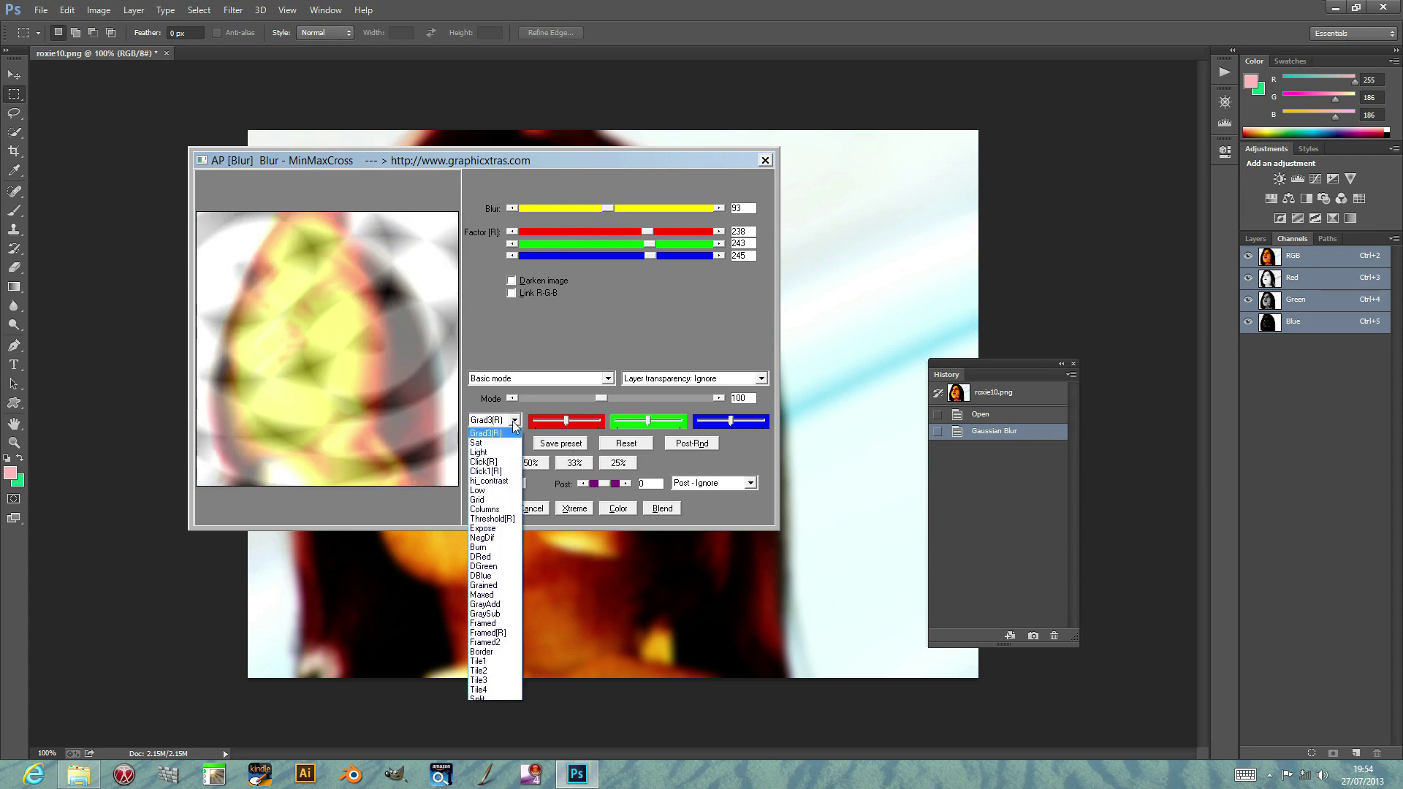
{"action": "left_click", "coordinate": [497, 462]}
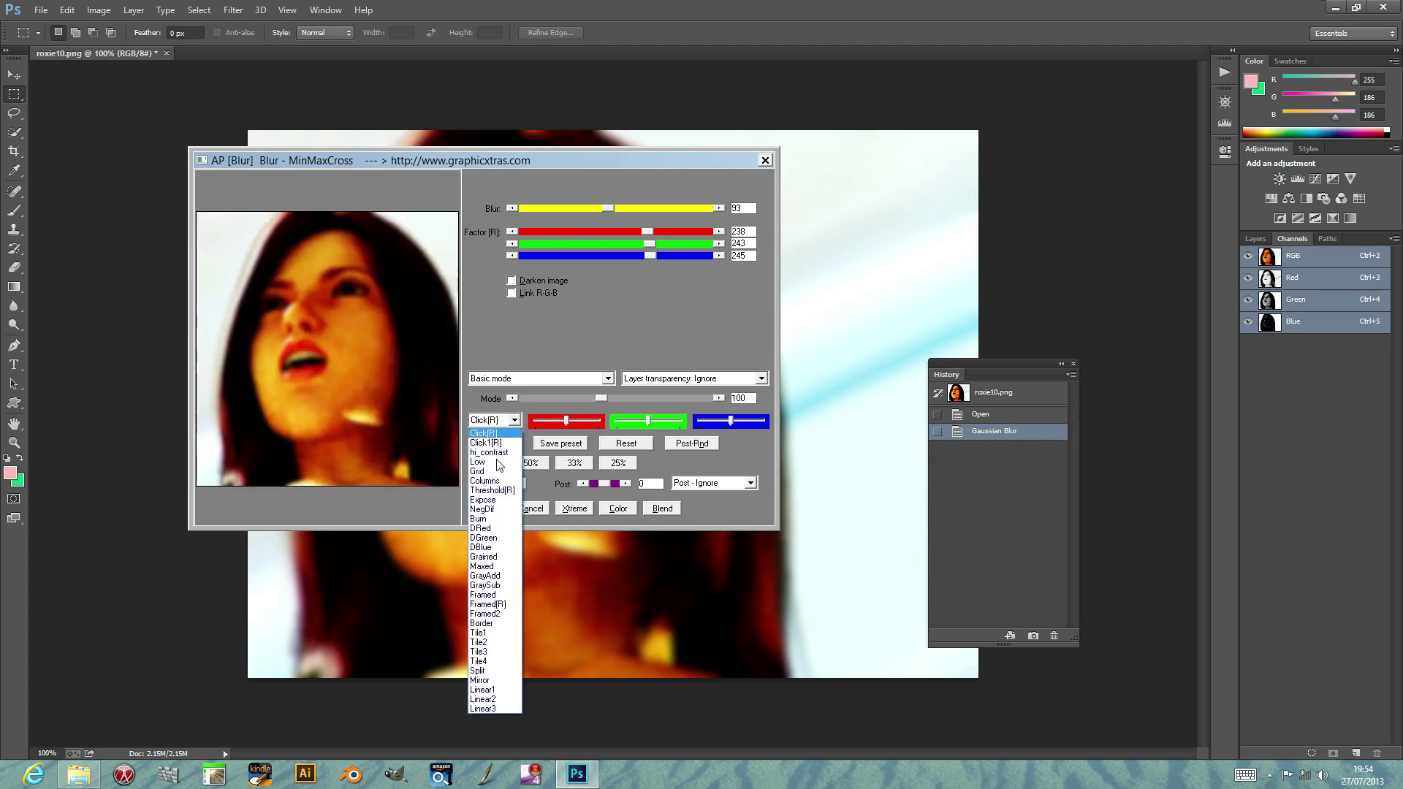
Sample orange, black, then red (248, 43, 3) from the preview as the factor colour.
{"action": "left_click", "coordinate": [340, 343]}
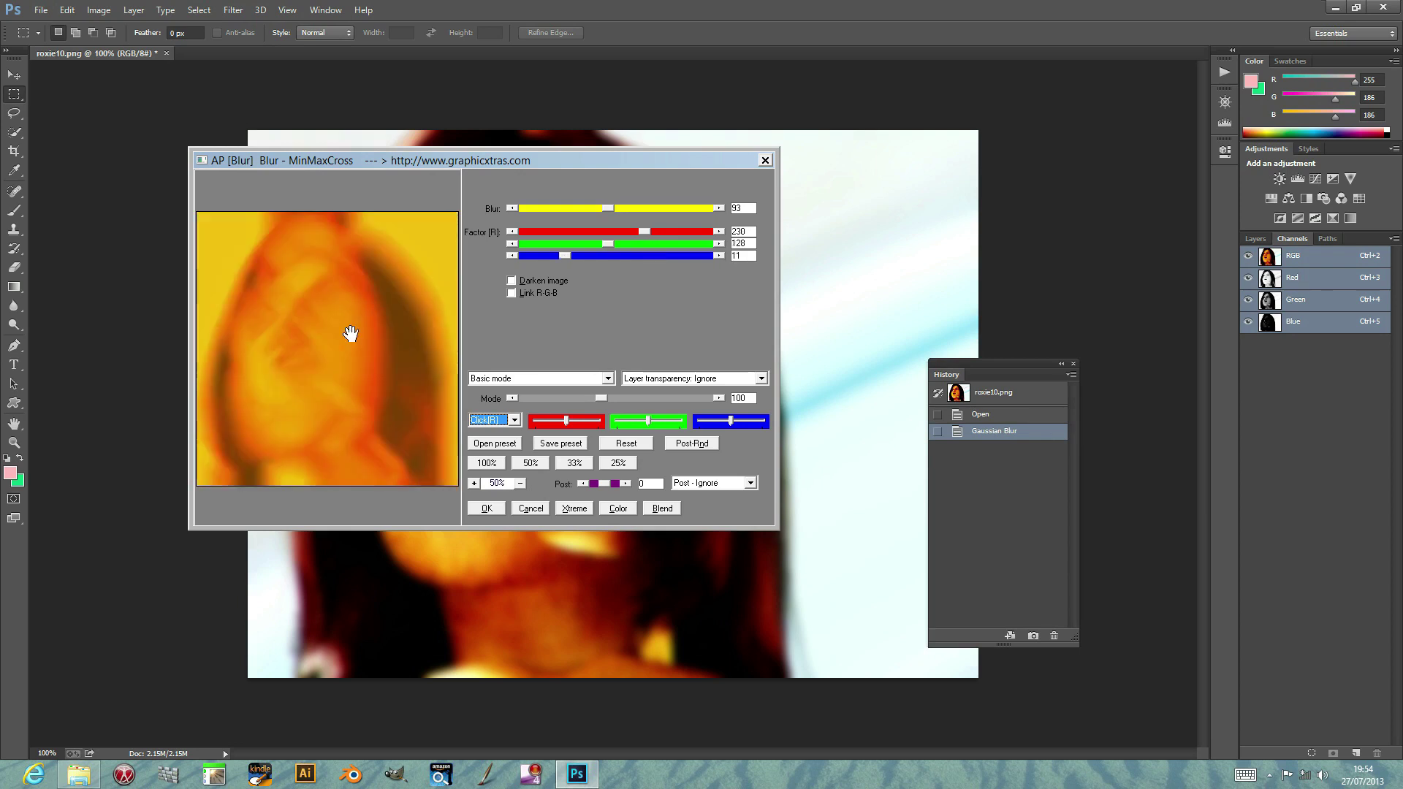
{"action": "left_click", "coordinate": [413, 347]}
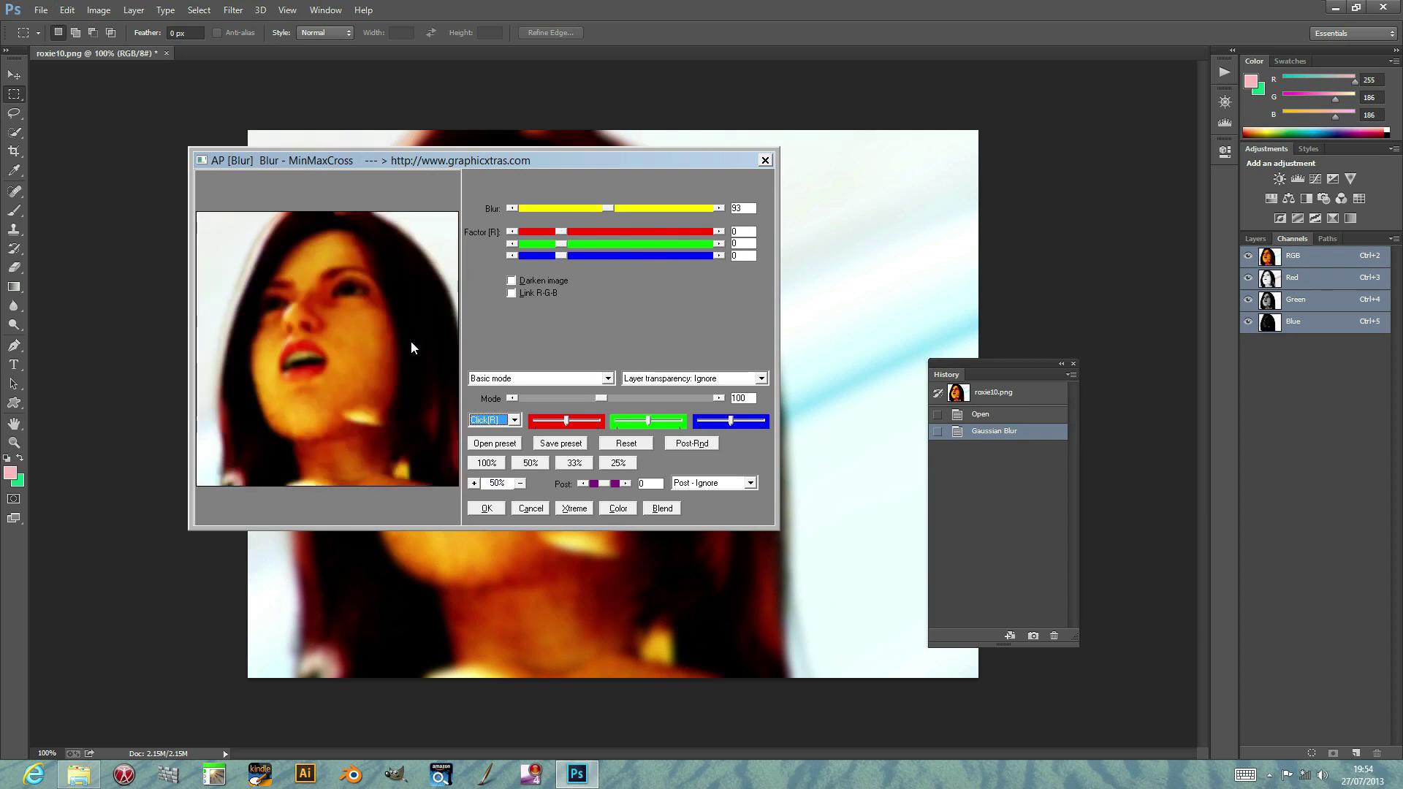
{"action": "left_click", "coordinate": [298, 353]}
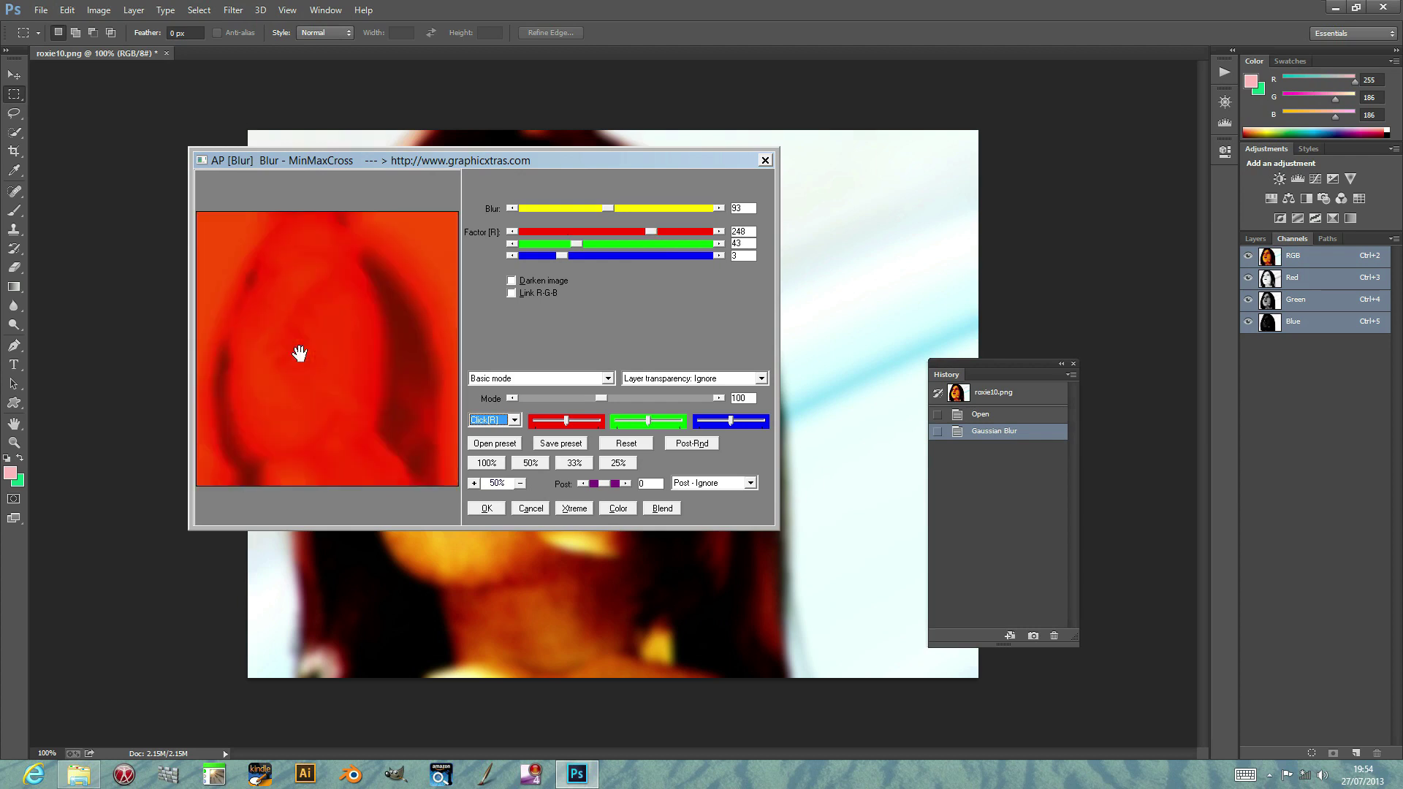